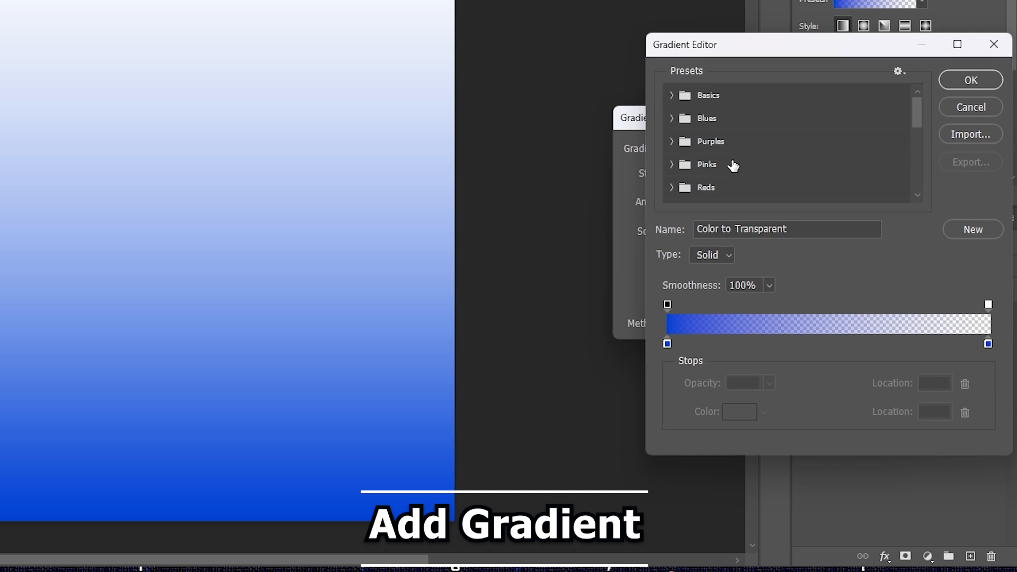
Apply the plain dark grey gradient preset to the gradient fill layer
scroll(697, 114, "down", 3)
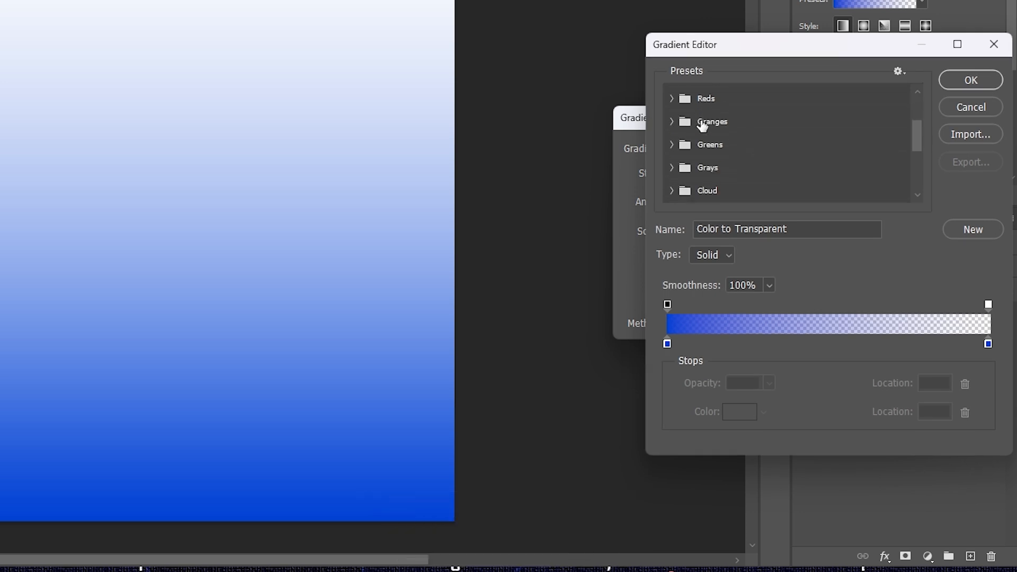
left_click(672, 152)
scroll(704, 170, "down", 5)
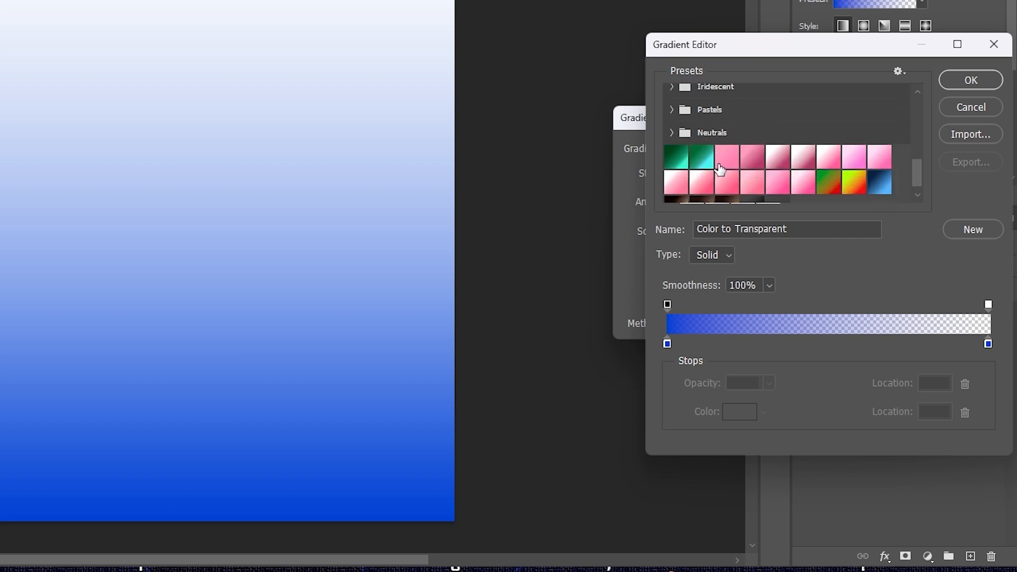
scroll(720, 169, "down", 1)
left_click(773, 195)
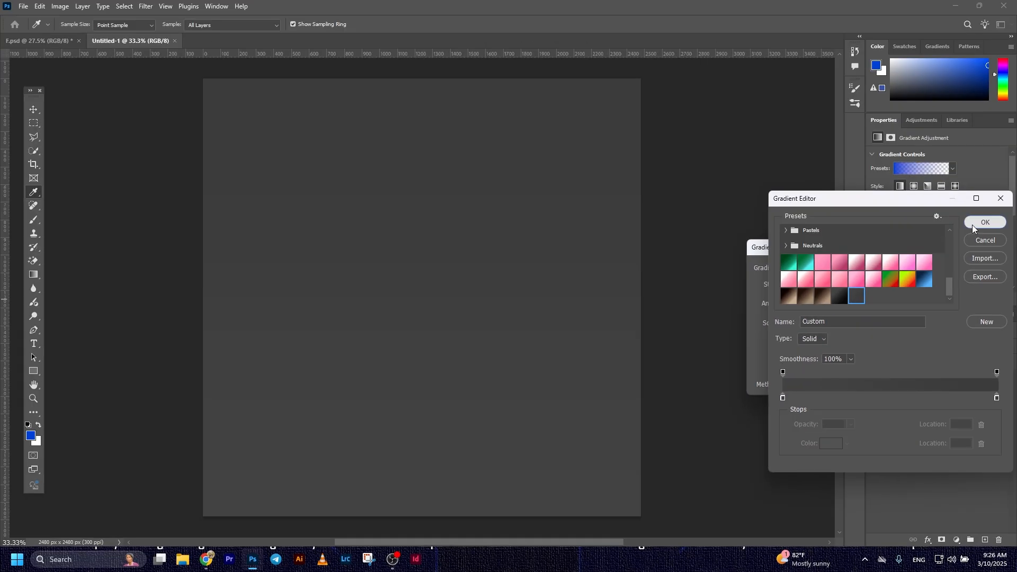
left_click(971, 79)
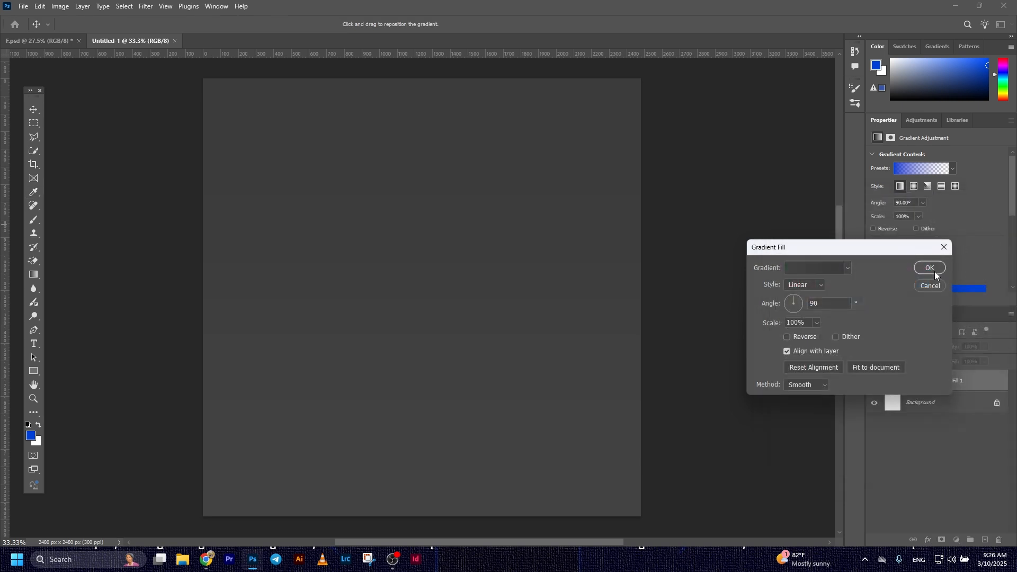
left_click(929, 268)
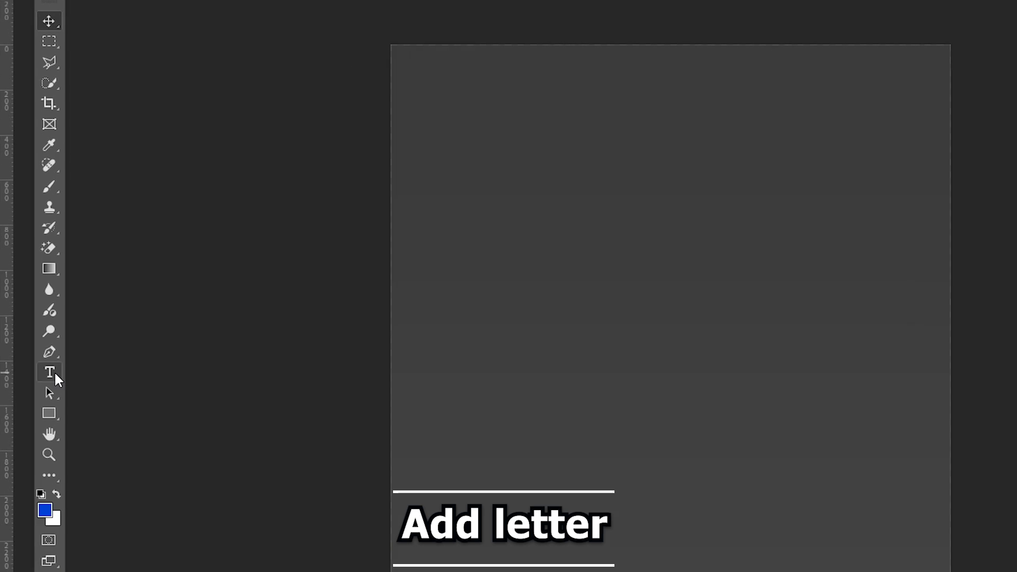
Add a text layer with the letter F near the middle of the canvas
left_click(34, 344)
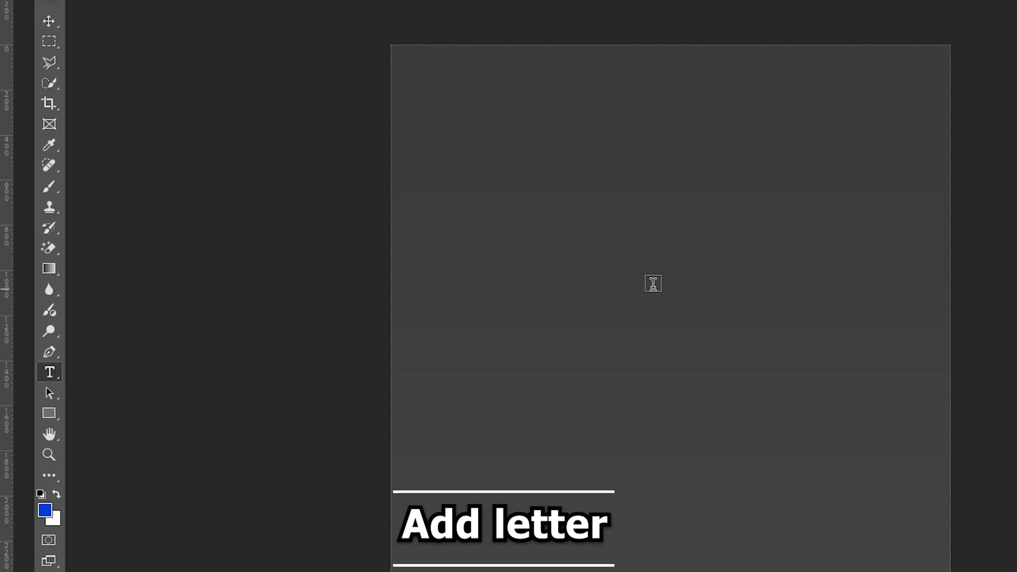
left_click(650, 278)
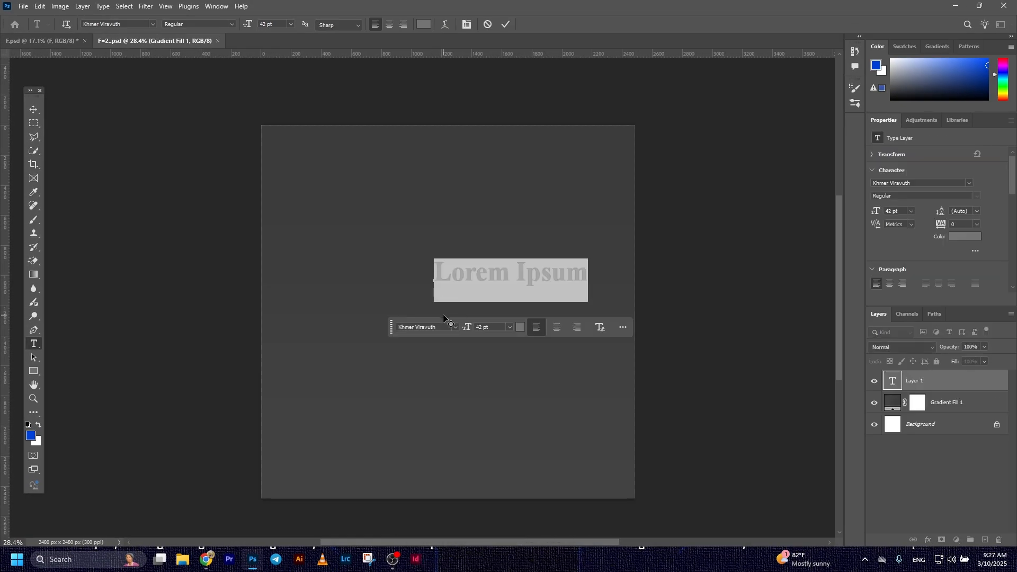
type("F")
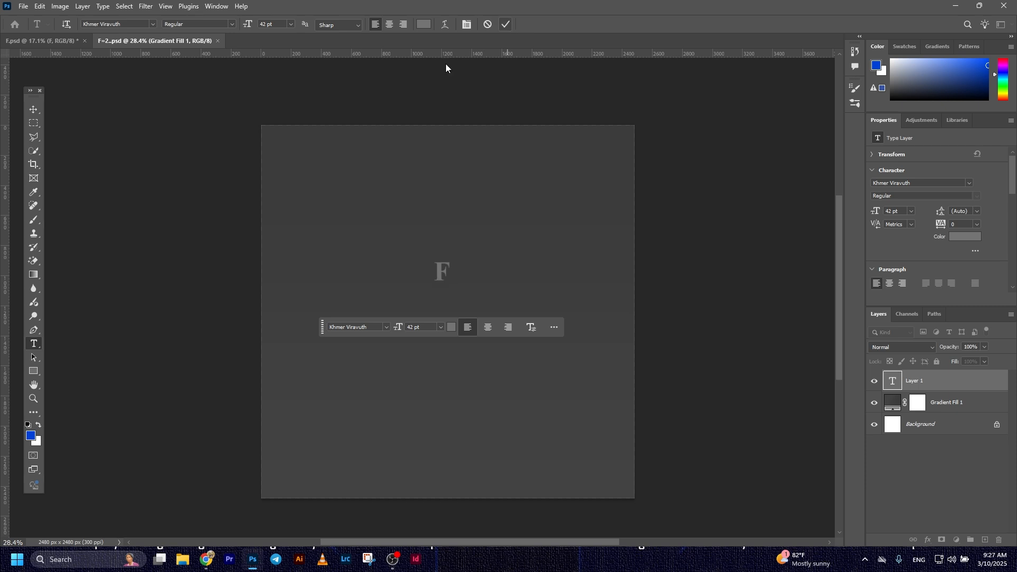
Scale the letter F up to about 466 pt and move it to the middle of the canvas
left_click(35, 113)
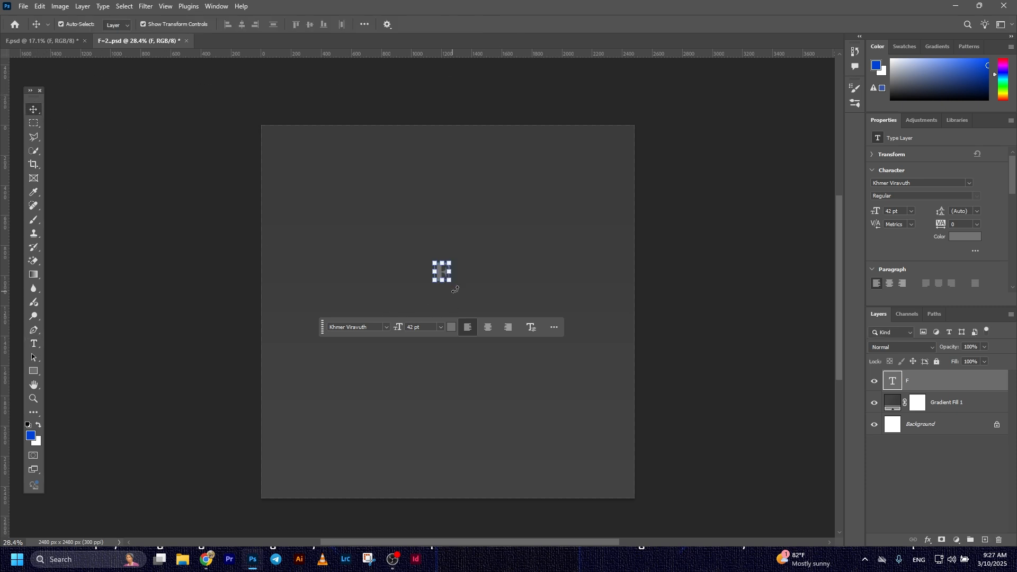
left_click_drag(450, 263, 588, 108)
left_click_drag(421, 218, 439, 307)
left_click(524, 24)
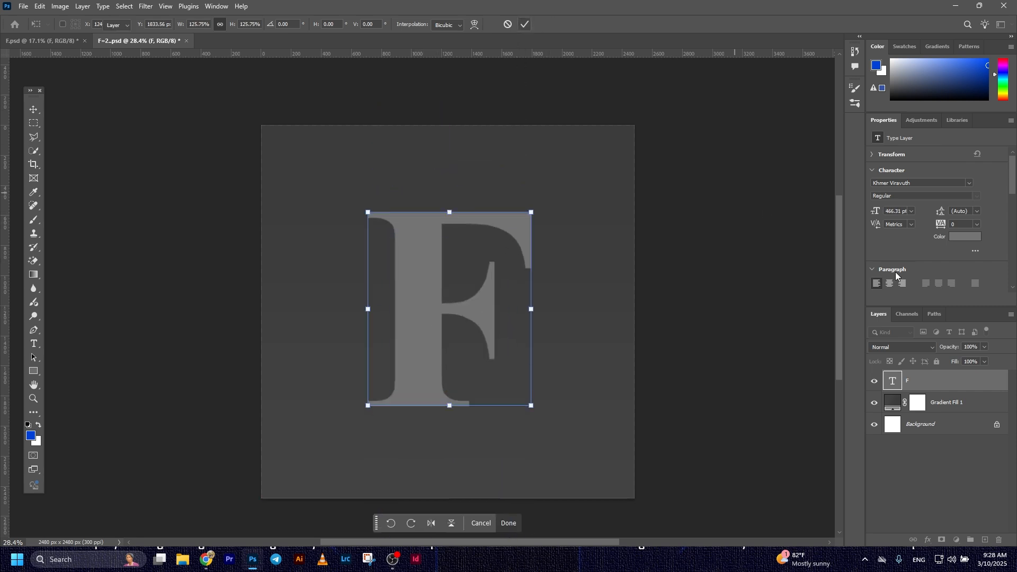
Center the letter F horizontally and vertically on the background layer
left_click(952, 423)
left_click(242, 25)
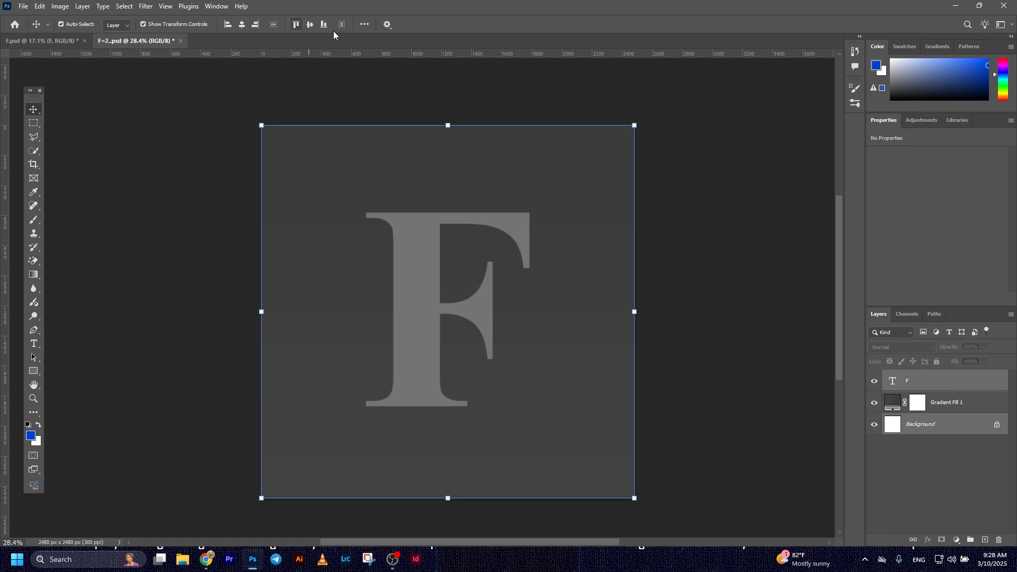
left_click(310, 25)
left_click(140, 116)
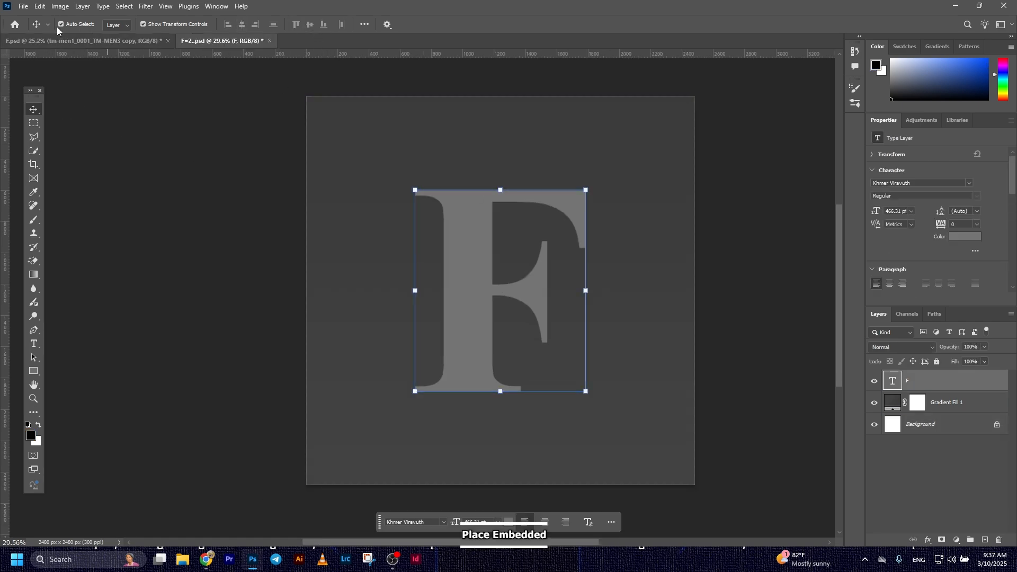
Place the portrait image tm-men1_0001_TM-MEN3 in the document as an embedded object
left_click(30, 5)
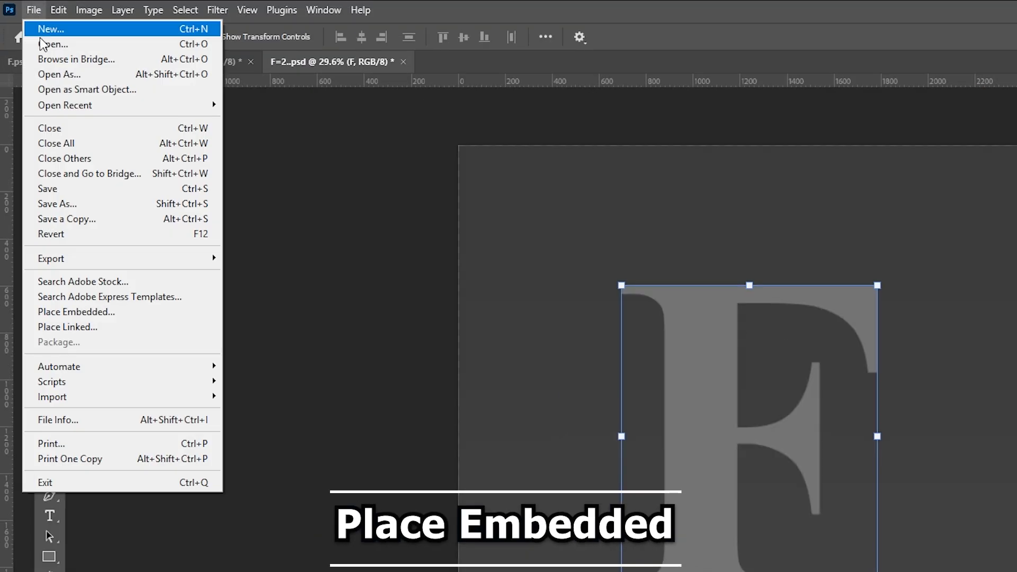
left_click(110, 315)
left_click(889, 389)
double_click(885, 389)
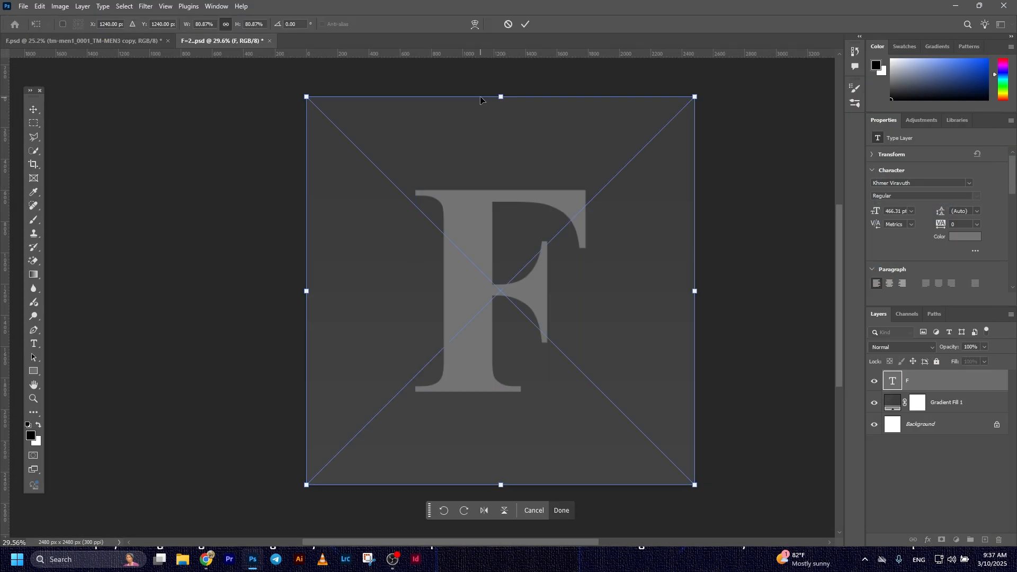
key("Return")
Scale the portrait to about 56% over the letter F while at 39% opacity, and restore its opacity to 100%
left_click(985, 347)
left_click_drag(967, 360, 955, 358)
left_click(501, 97)
left_click_drag(502, 98, 509, 196)
left_click_drag(559, 484, 559, 444)
left_click_drag(486, 328, 474, 330)
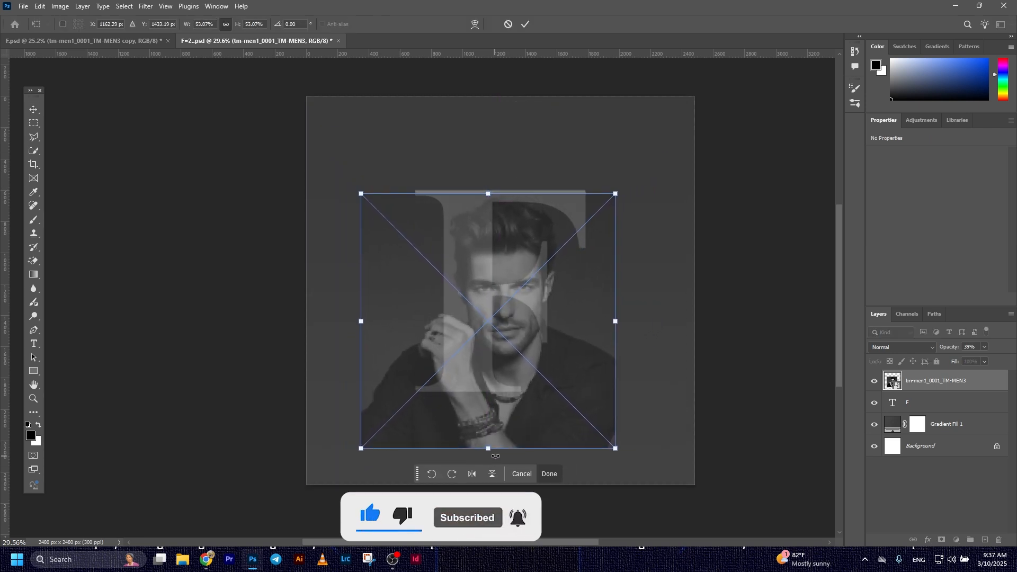
left_click_drag(497, 194, 497, 191)
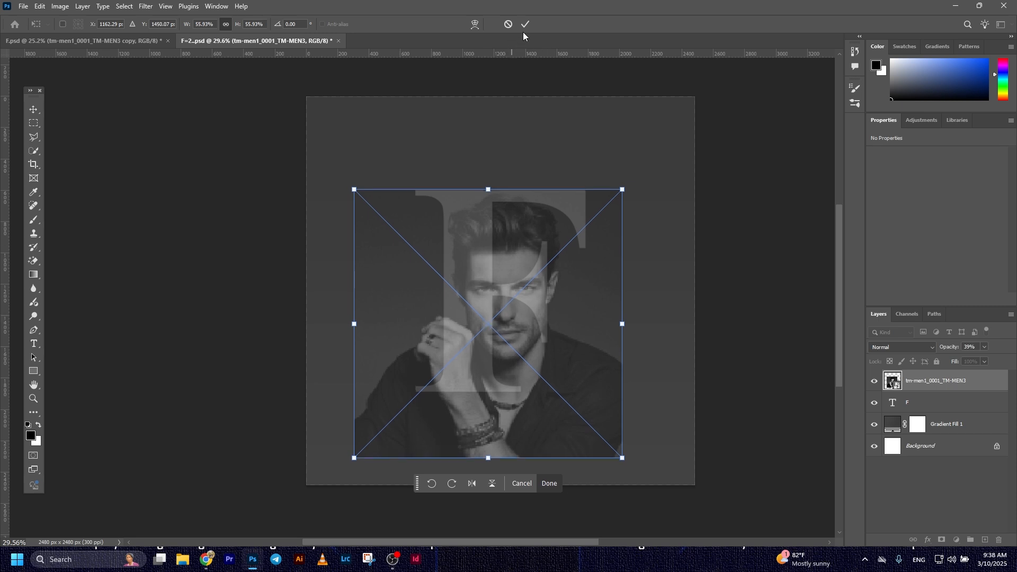
left_click(985, 347)
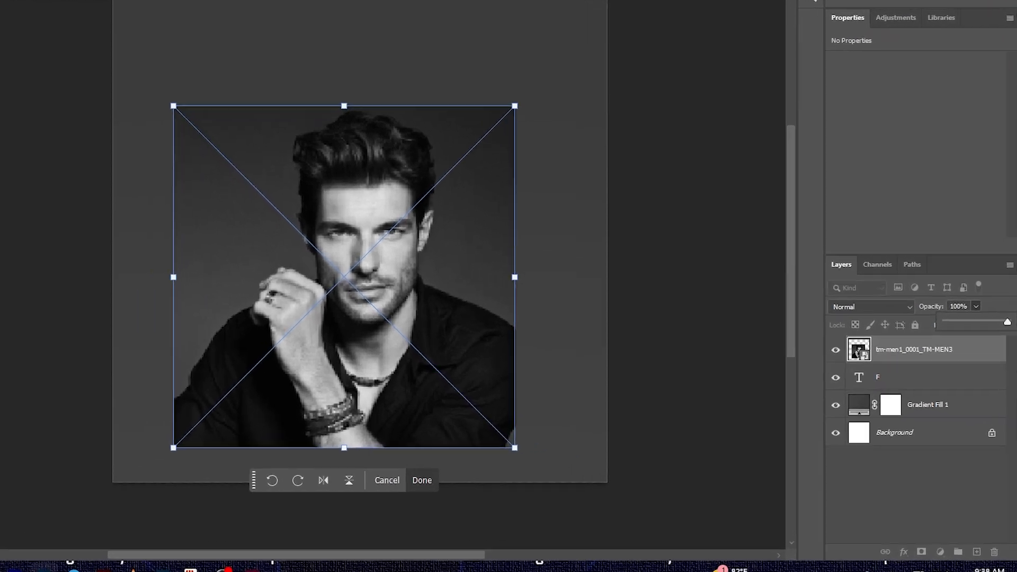
left_click(658, 177)
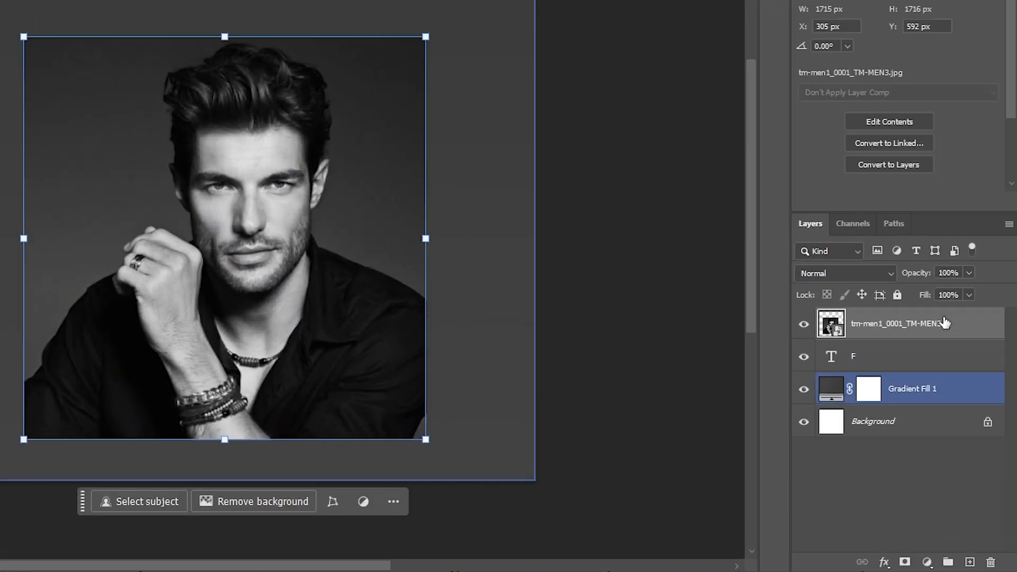
Duplicate the portrait layer, hide the copy, and clip the original portrait to the letter F
key("ctrl+j")
left_click(804, 324)
left_click(895, 356)
right_click(892, 356)
left_click(862, 326)
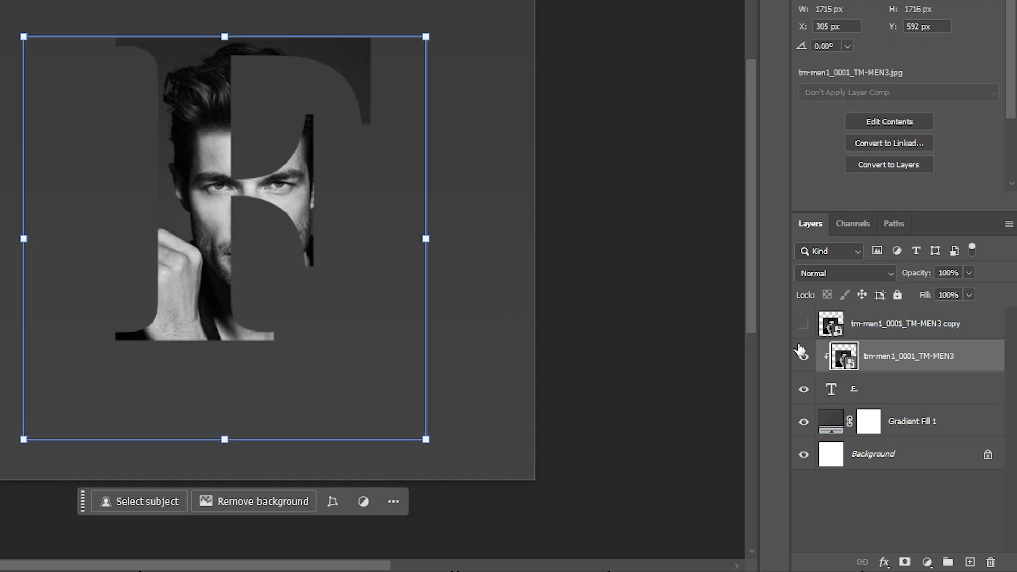
Show the portrait copy, remove its background, and compare the cutout with the clipped letter beneath it
left_click(804, 324)
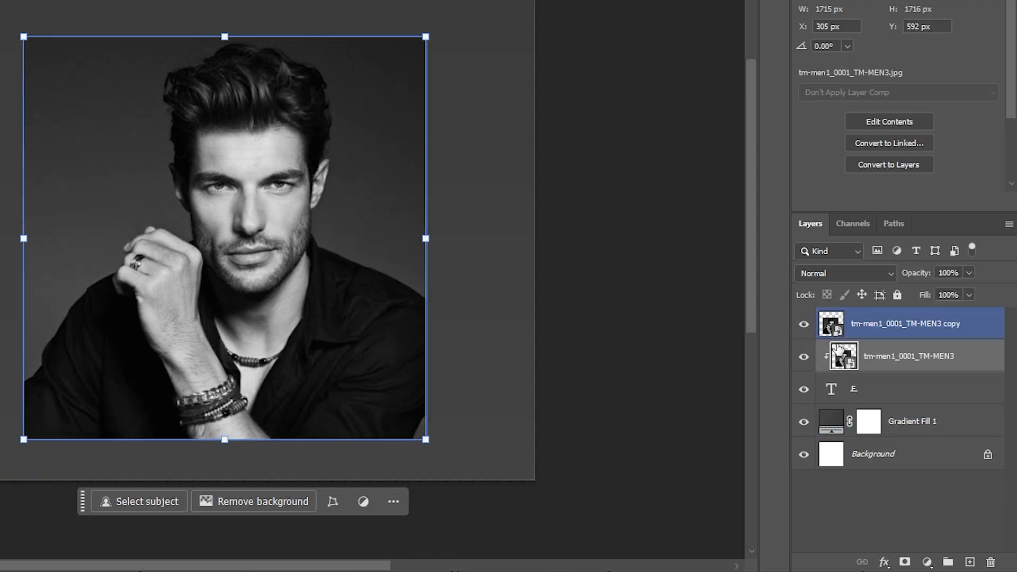
left_click(874, 331)
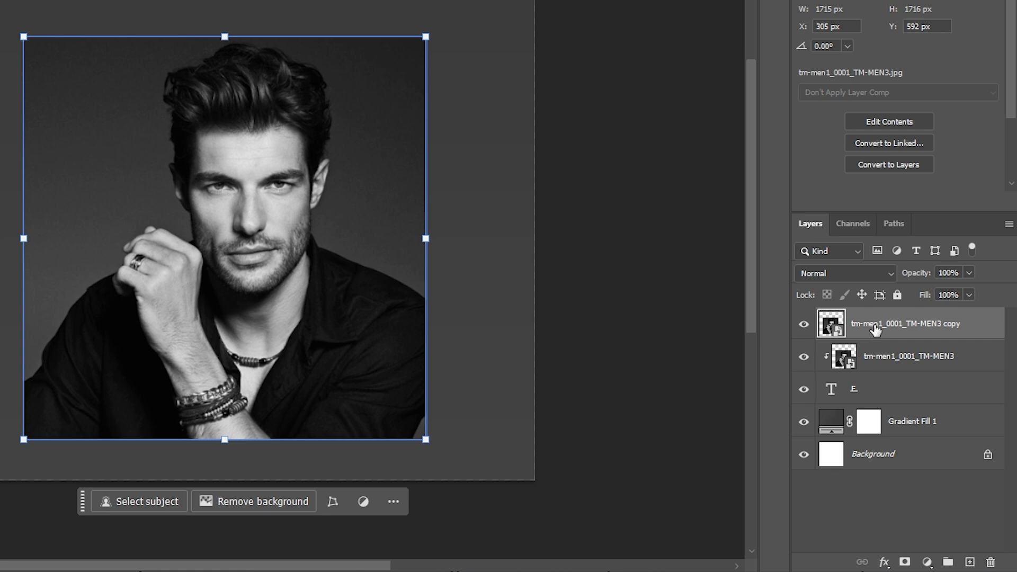
left_click(286, 501)
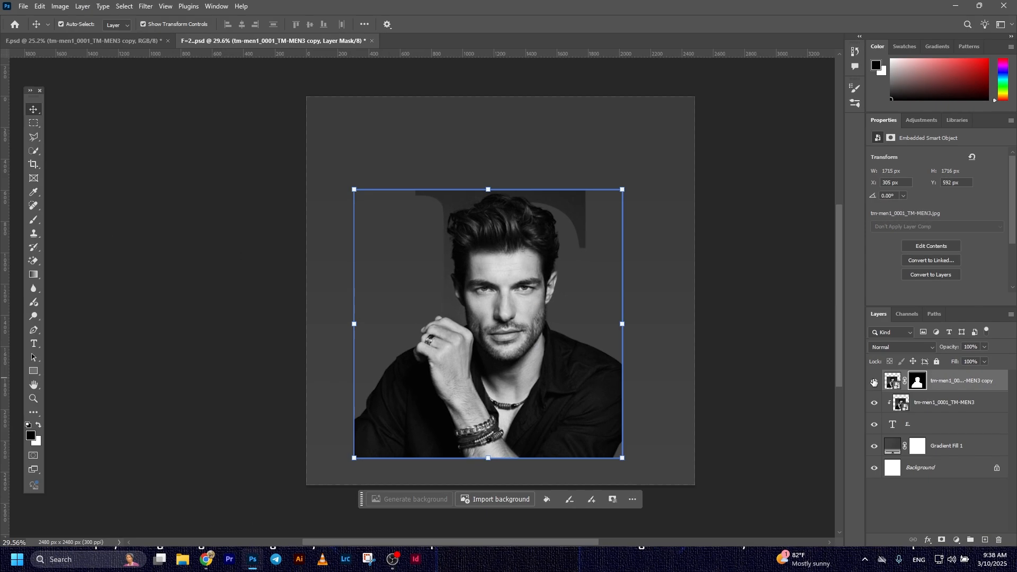
left_click(803, 324)
left_click(874, 381)
scroll(563, 321, "up", 5)
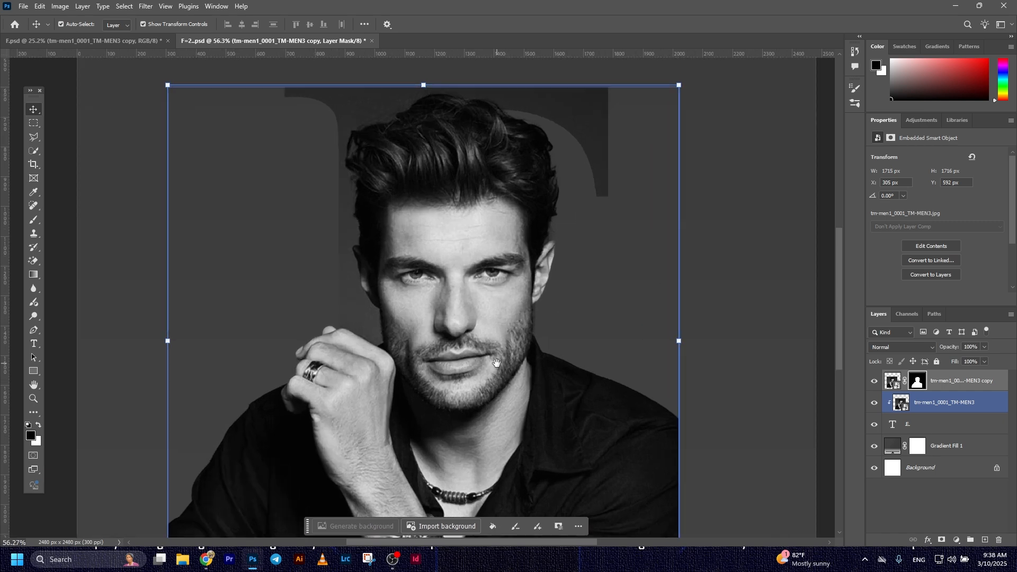
left_click_drag(496, 363, 581, 316)
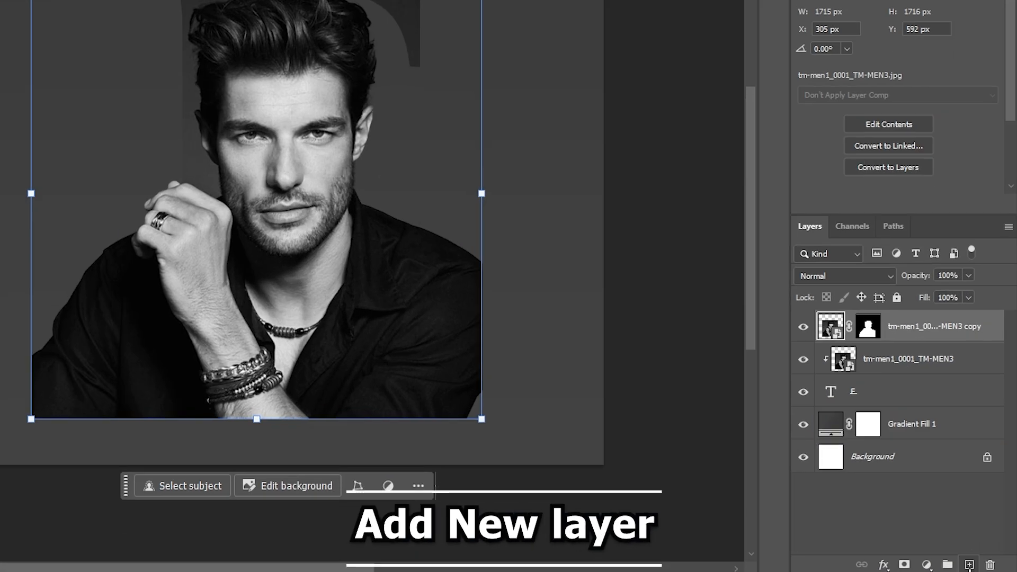
Add a new layer on top and outline the man's left eye with a Polygonal Lasso selection of about 137 × 42 px
left_click(969, 565)
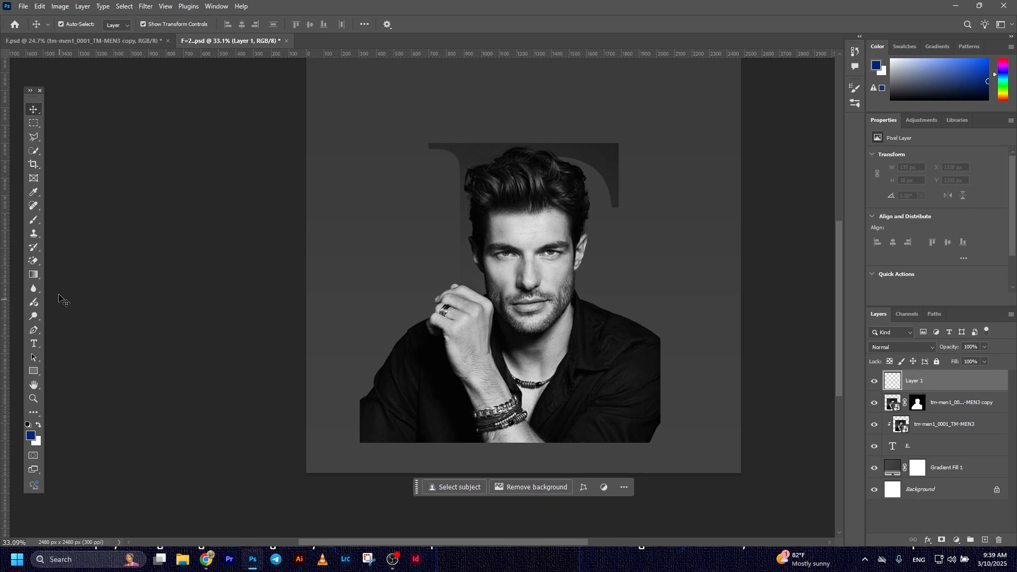
left_click(33, 136)
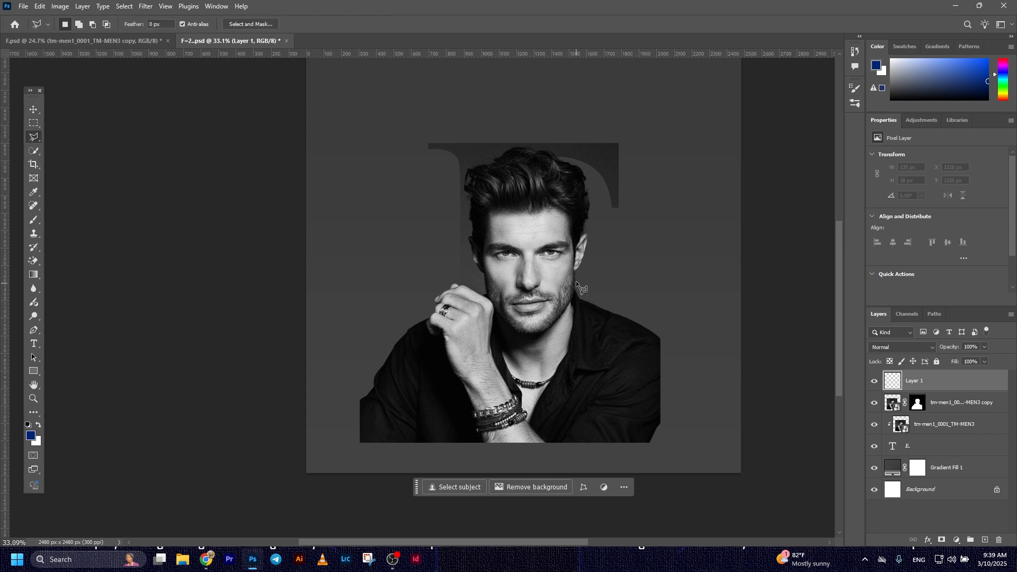
scroll(577, 275, "up", 10)
scroll(520, 312, "up", 3)
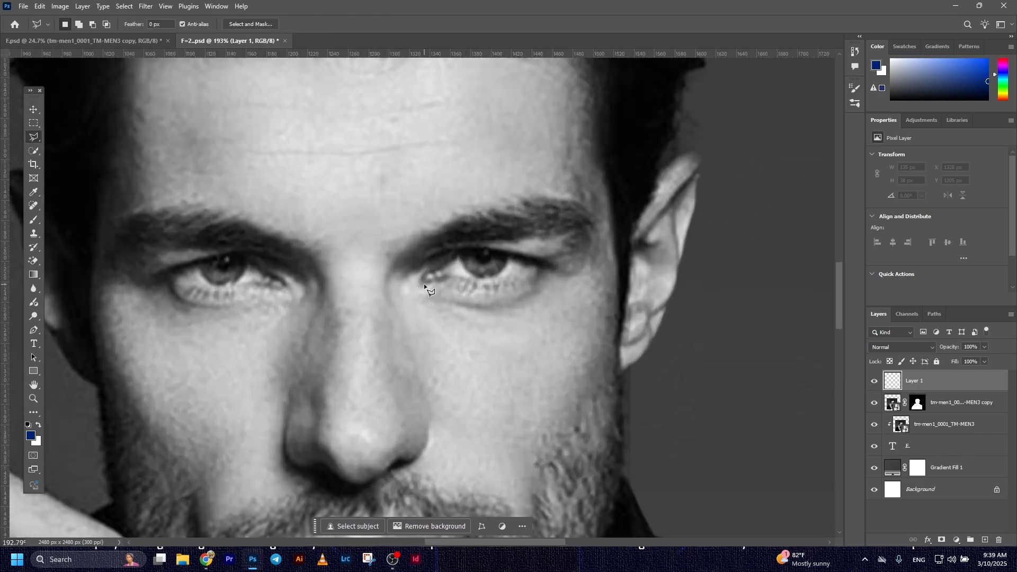
left_click(424, 286)
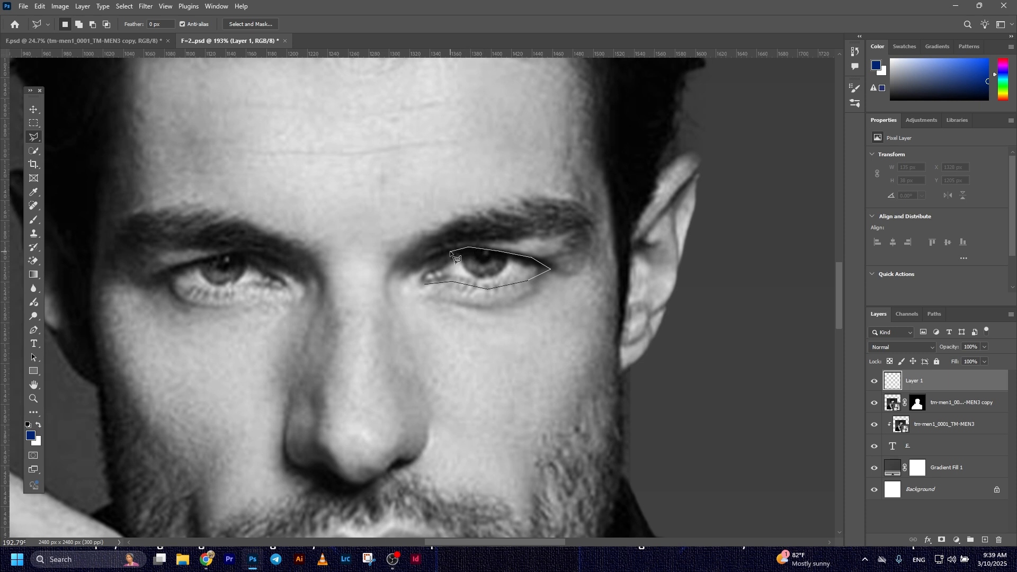
left_click(424, 285)
Set the foreground color to bright blue #0500e3 and fill the eye selection with it on the new layer
scroll(432, 276, "down", 5)
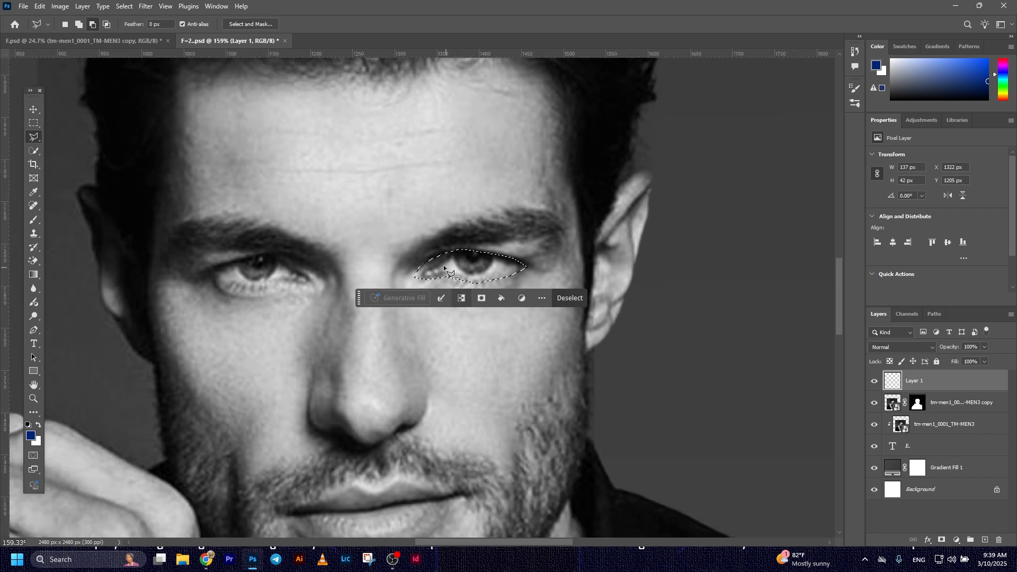
left_click(30, 435)
left_click(789, 396)
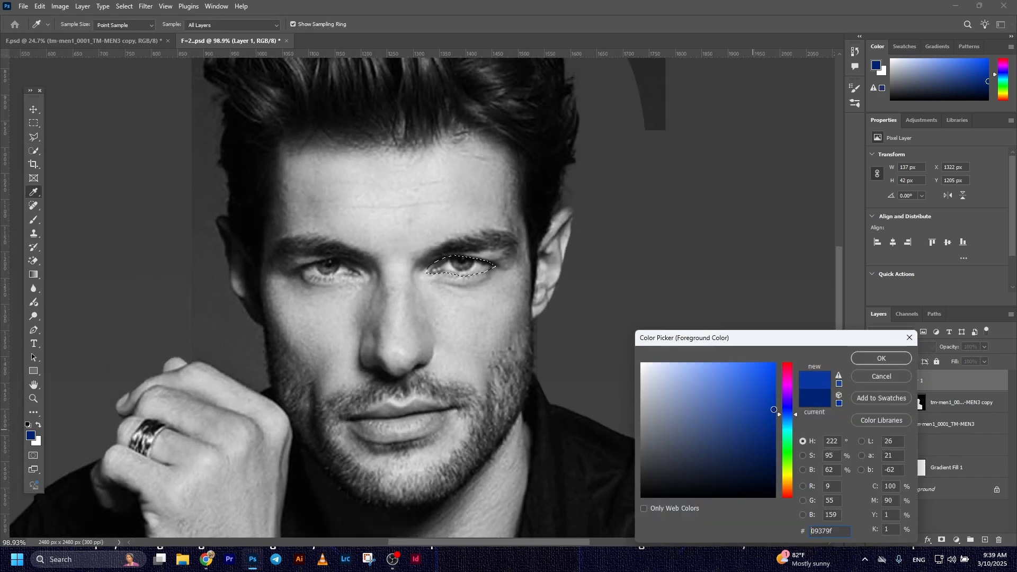
left_click(793, 407)
left_click_drag(775, 393, 789, 378)
left_click(860, 361)
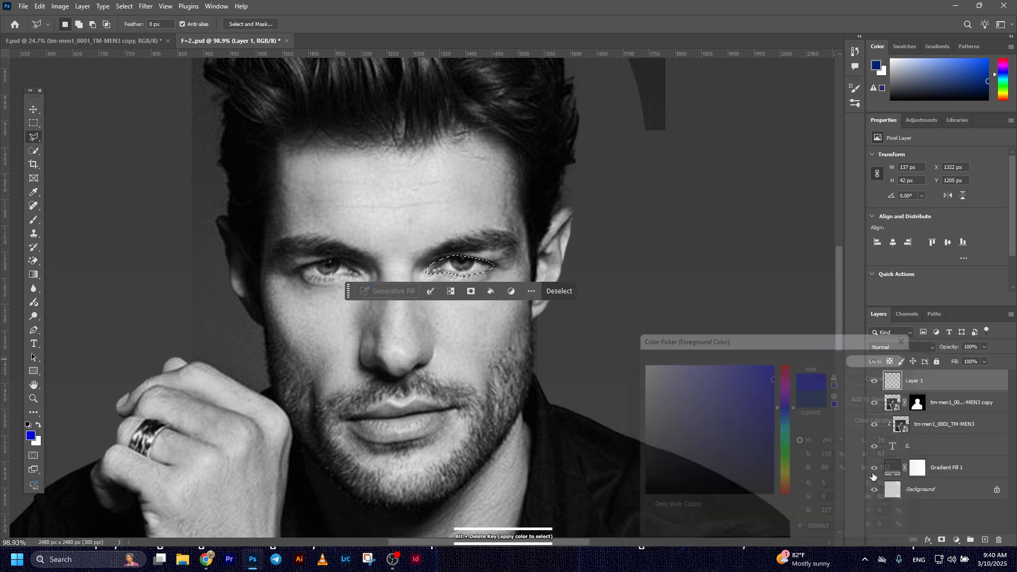
key("alt+Delete")
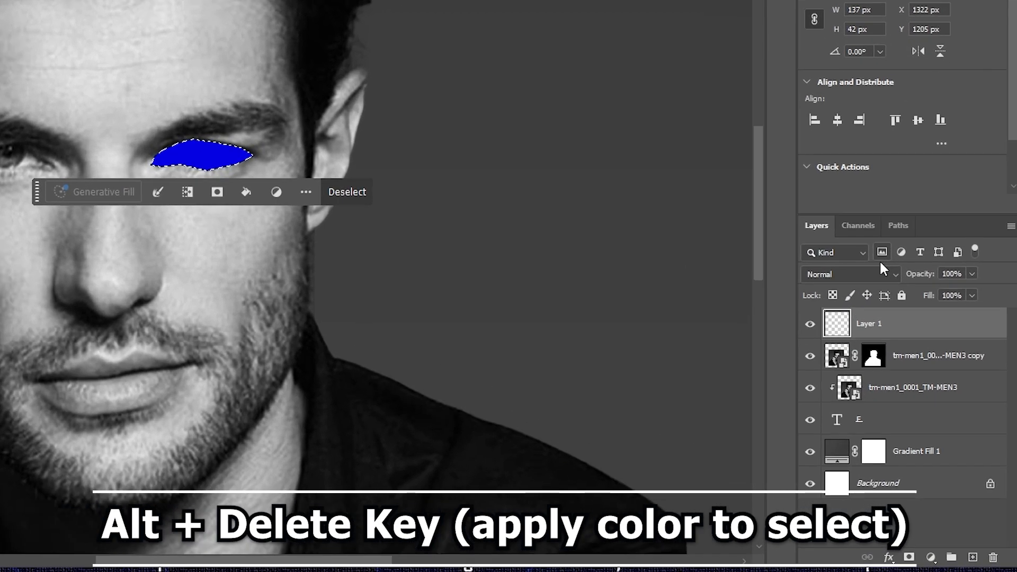
Set the blue eye layer's blending mode to Multiply and switch to the Move tool
left_click(916, 347)
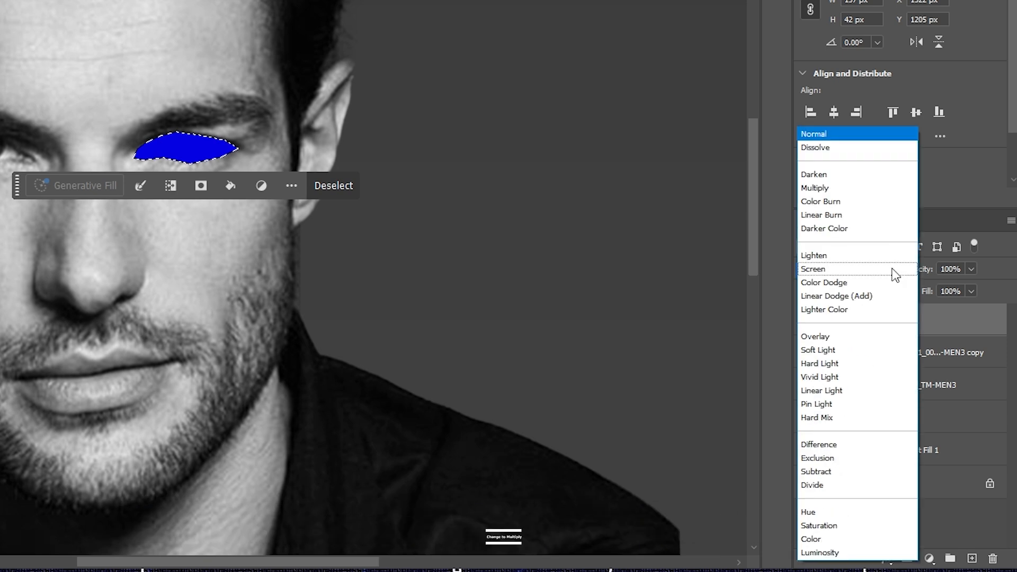
left_click(820, 189)
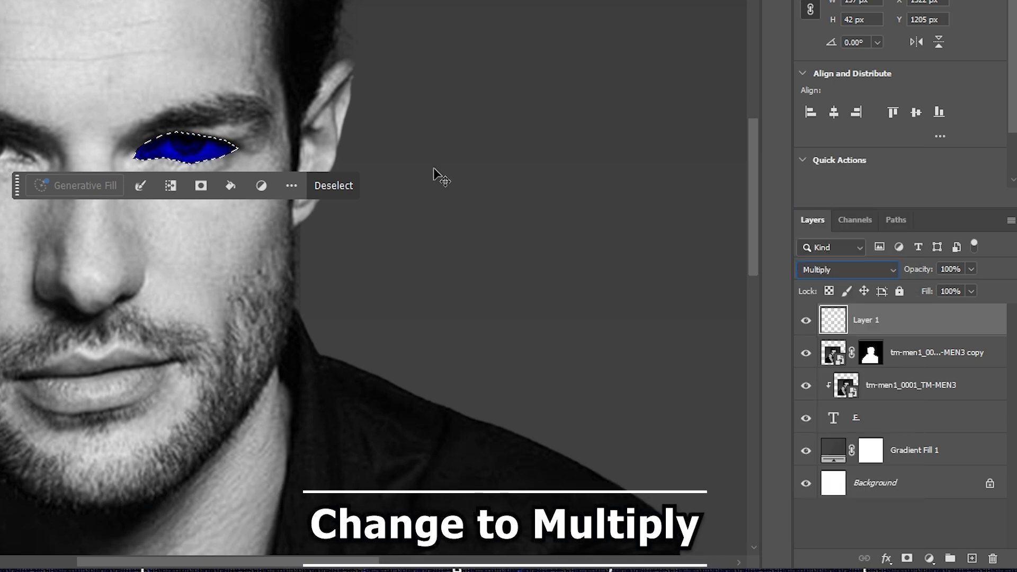
key("v")
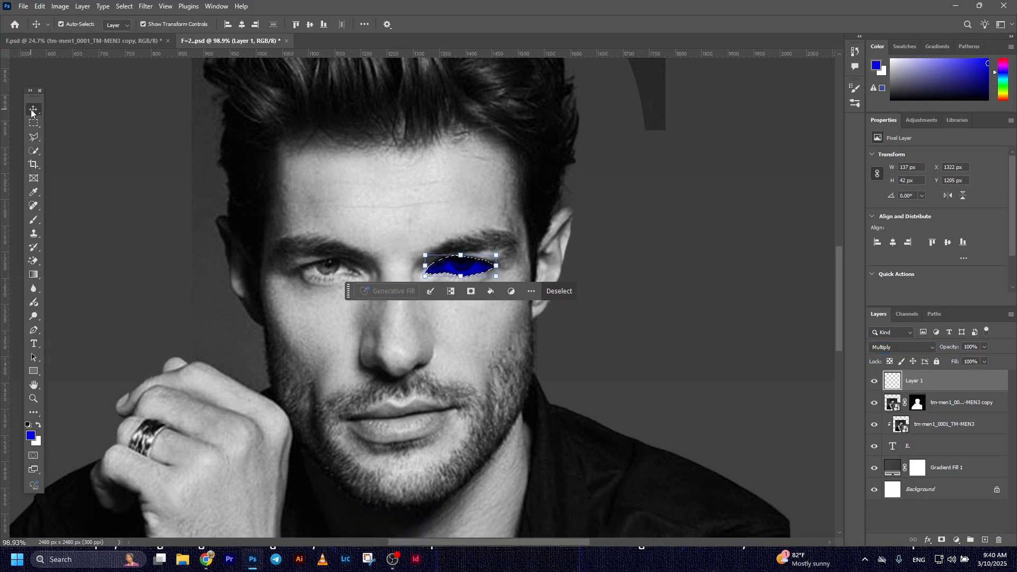
Clear the selection, add a new layer on top and outline the man's right eye with a Polygonal Lasso selection of about 120 × 39 px
key("ctrl+d")
scroll(672, 320, "down", 5)
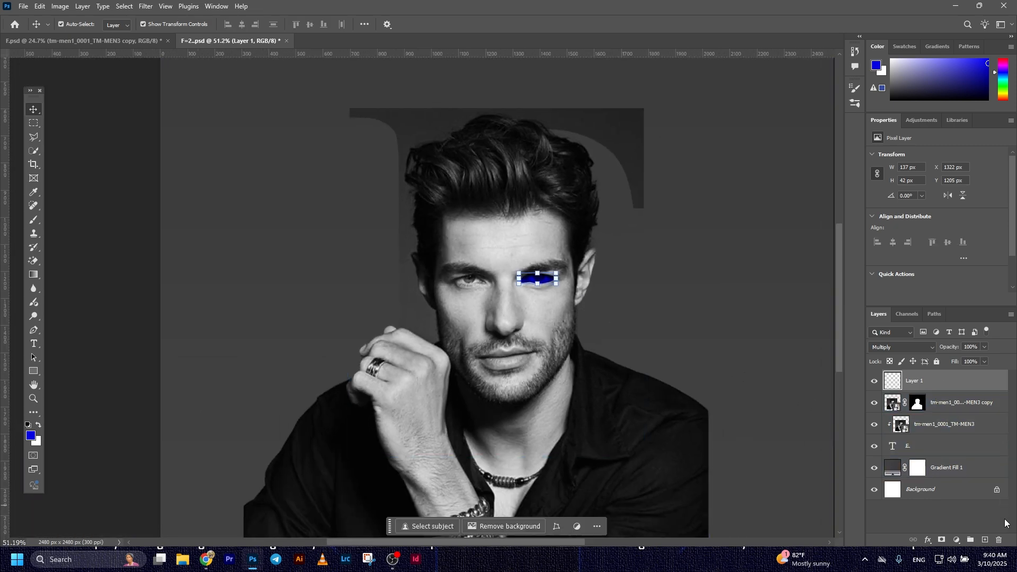
left_click(984, 540)
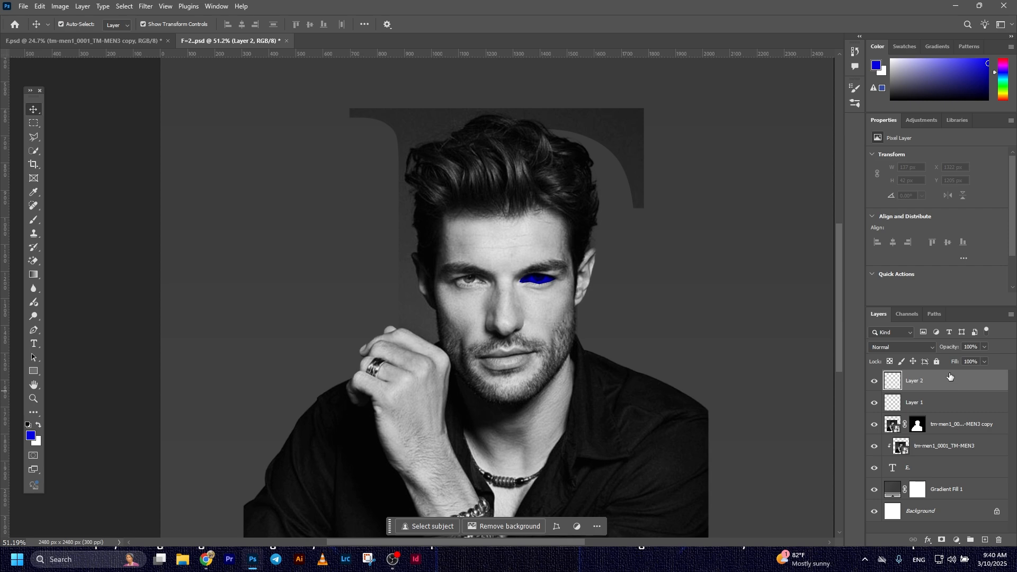
scroll(571, 297, "up", 3)
key("l")
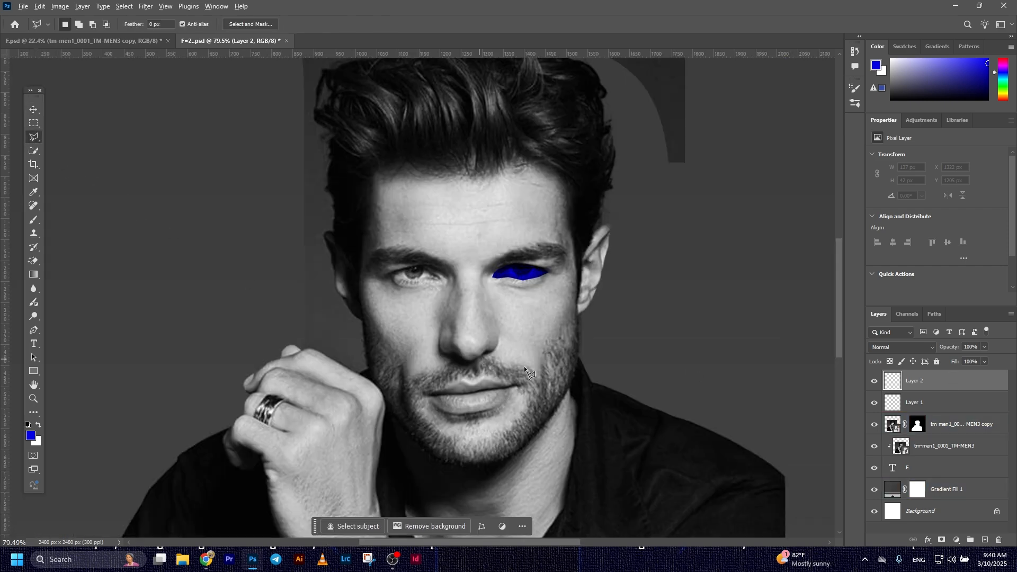
scroll(526, 370, "up", 4)
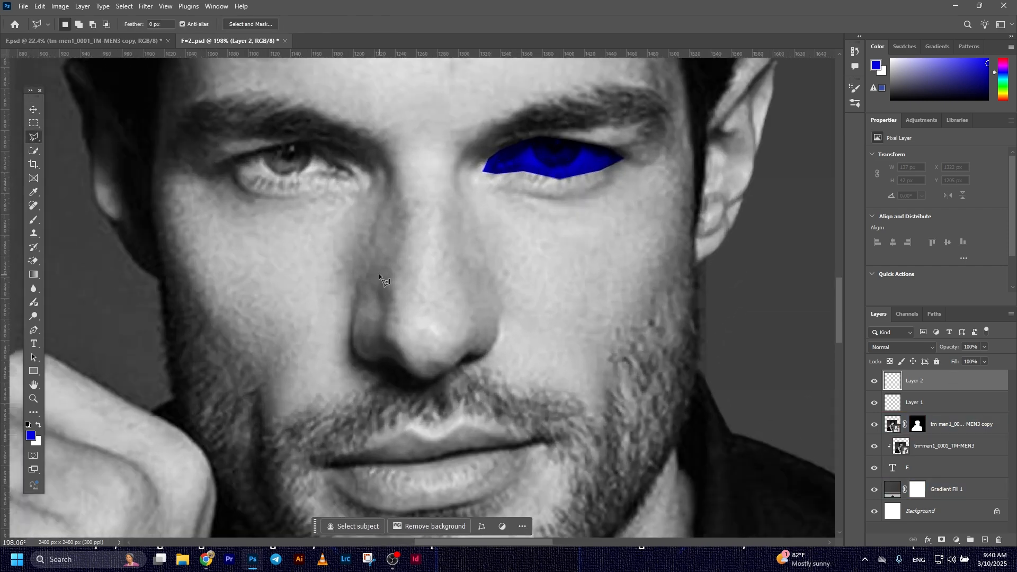
left_click(347, 178)
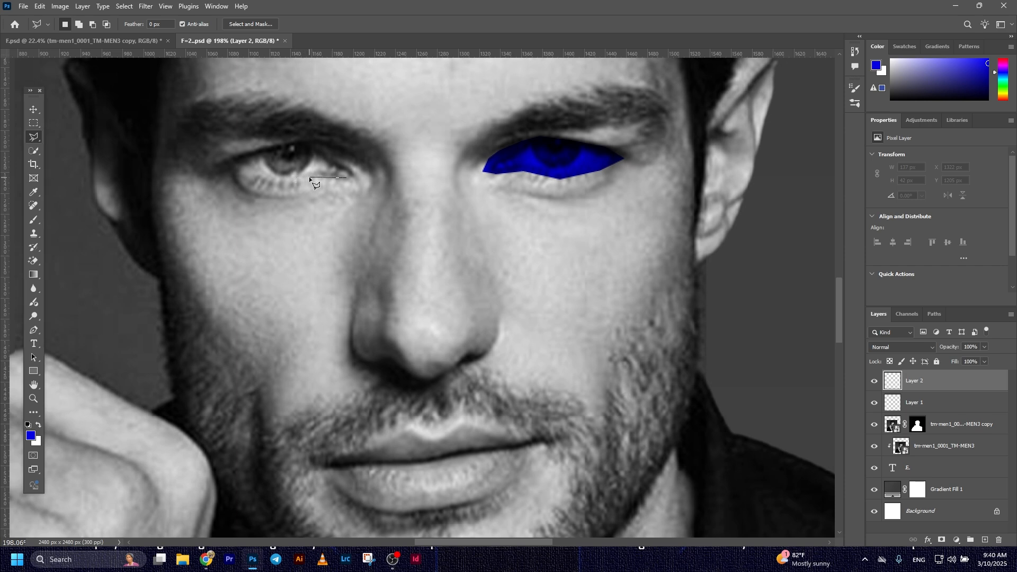
left_click(233, 166)
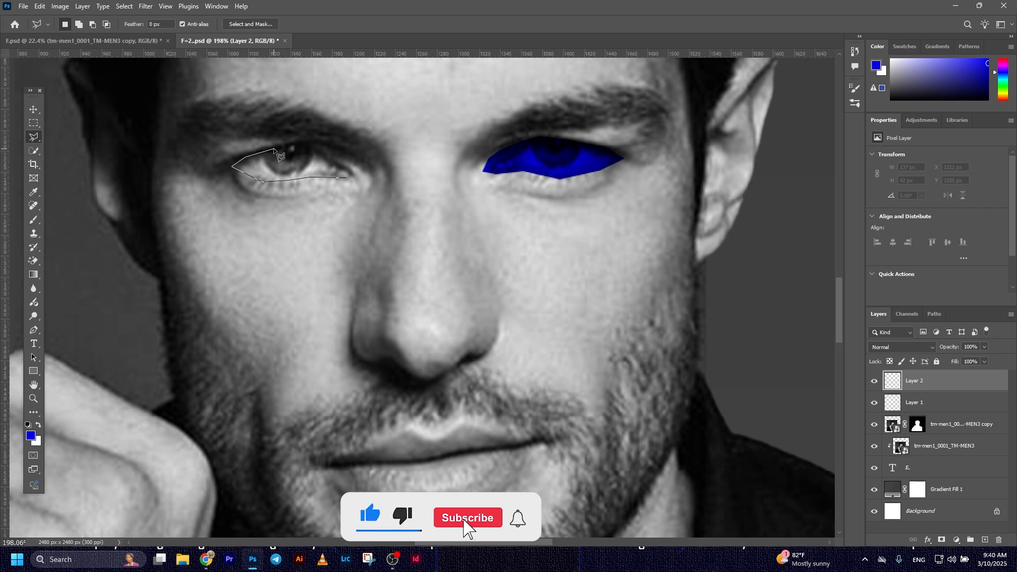
left_click(309, 142)
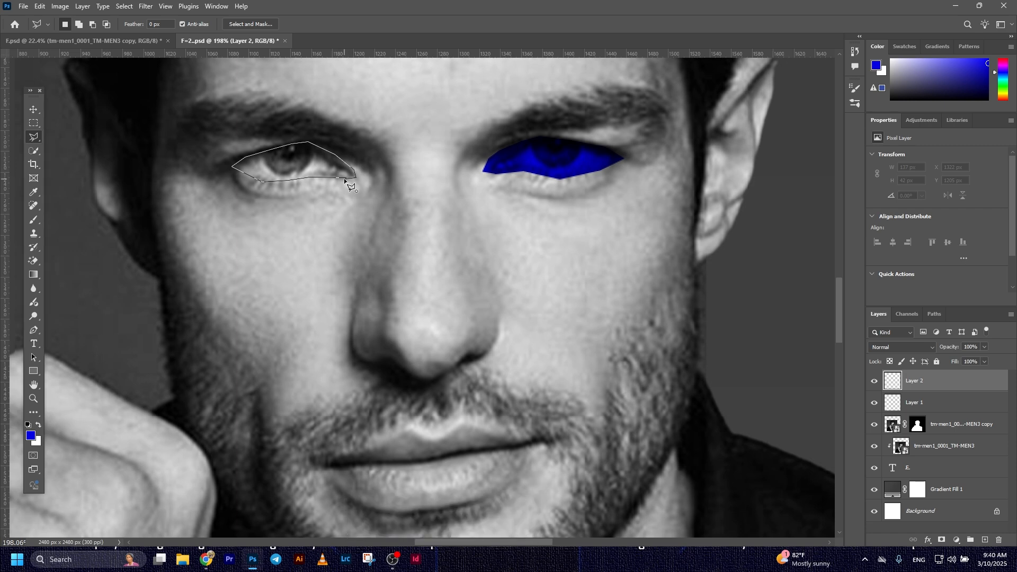
left_click(344, 179)
Set the foreground color to red #ff0000 and fill the right-eye selection with it on the new layer
scroll(371, 208, "down", 3)
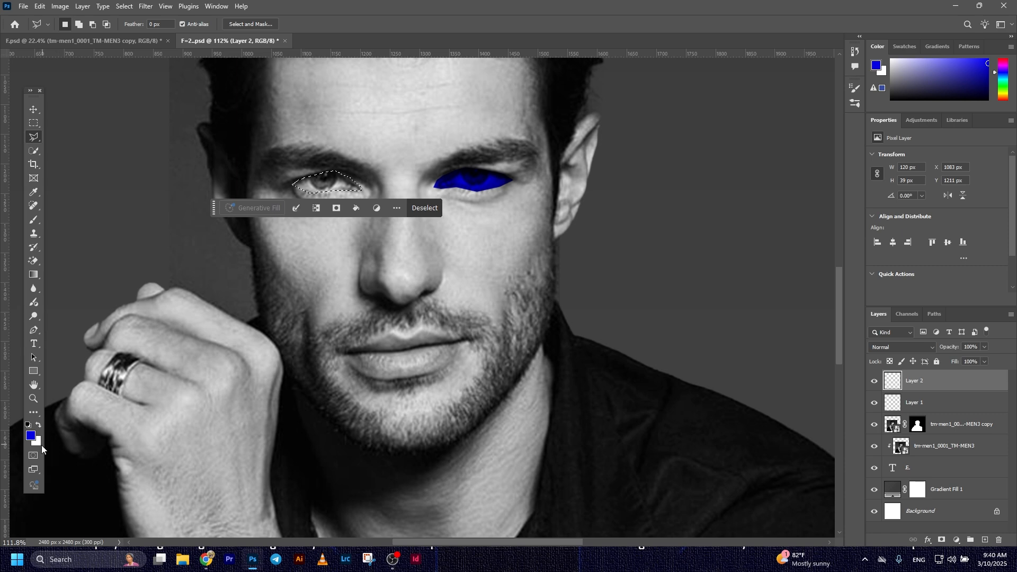
left_click(30, 437)
left_click_drag(786, 401, 791, 365)
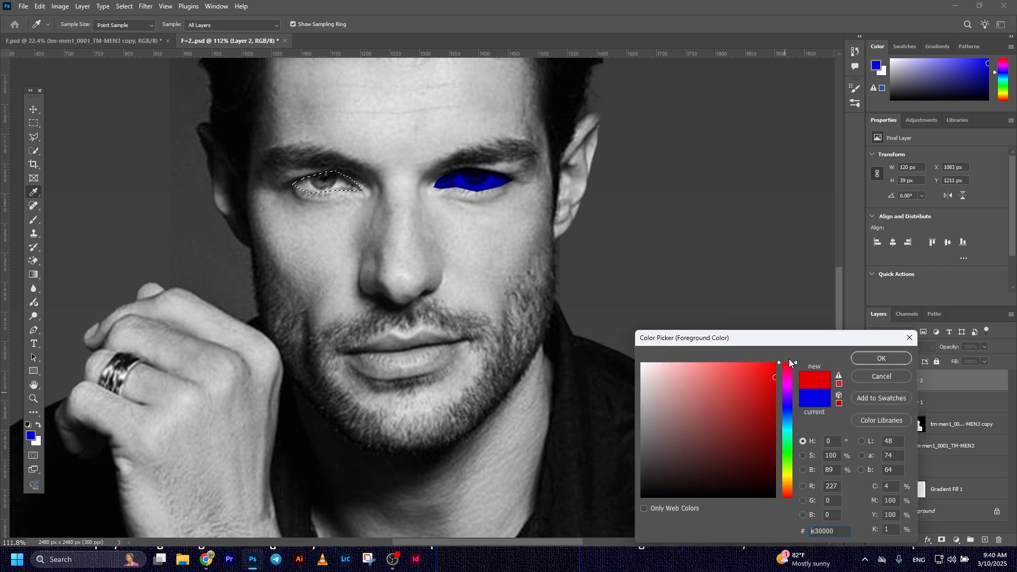
left_click(881, 359)
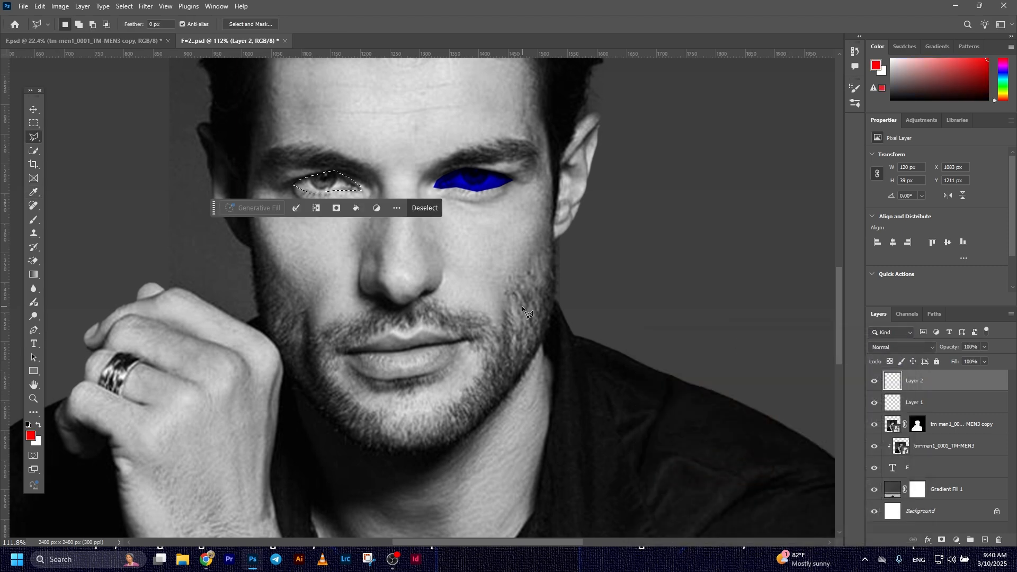
key("alt+Delete")
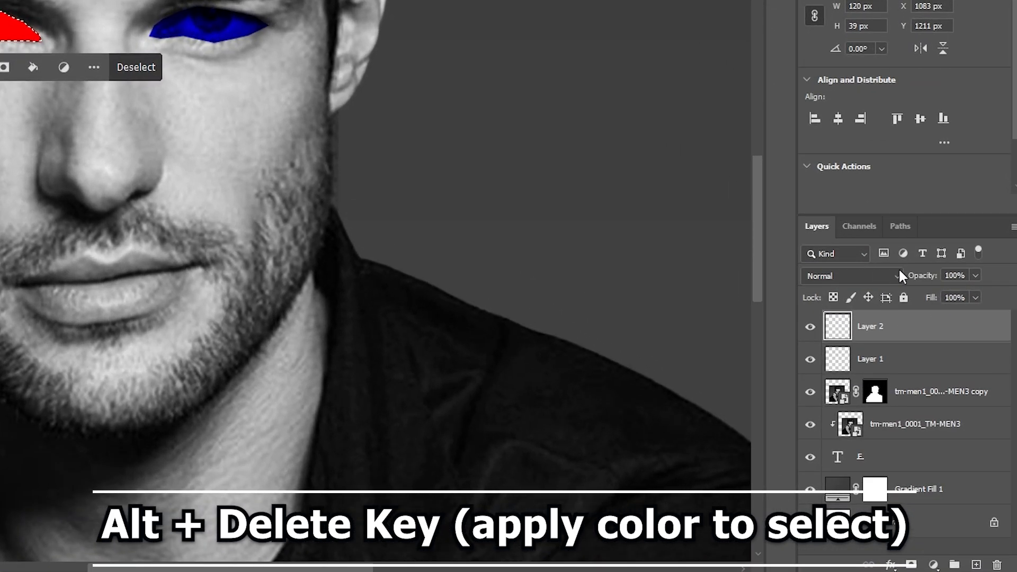
Set the red eye layer's blending mode to Multiply and switch to the Move tool
left_click(900, 276)
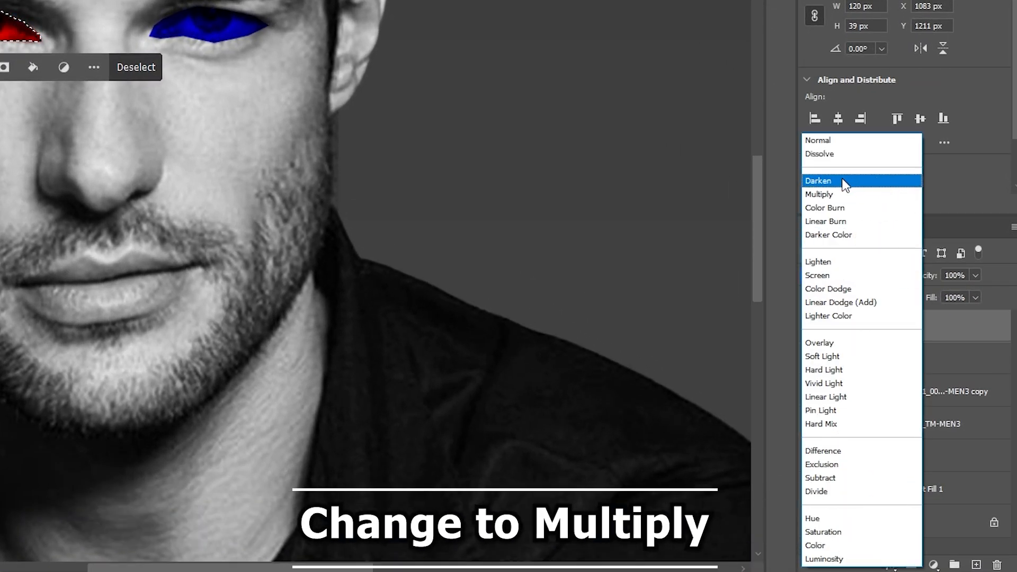
left_click(827, 193)
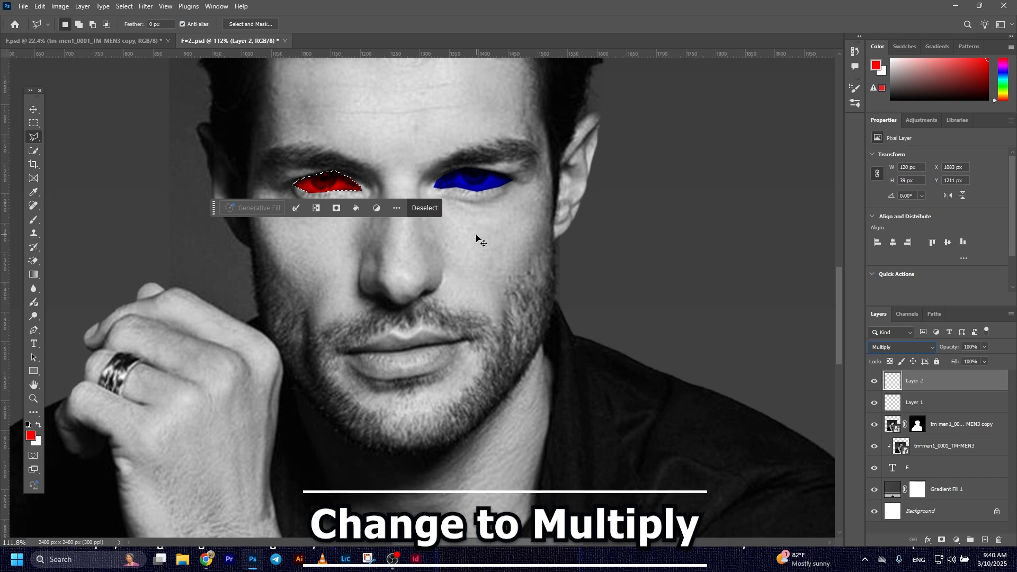
left_click(32, 113)
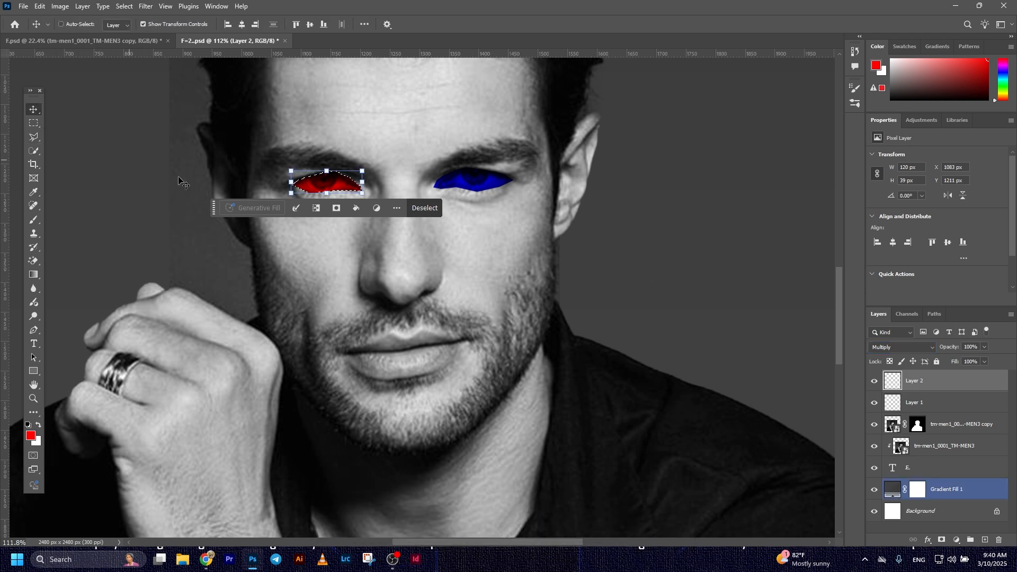
Save the document, clear the eye selection and keep the red eye layer selected
key("ctrl+s")
key("ctrl+d")
scroll(477, 251, "down", 8)
left_click(714, 291, "ctrl")
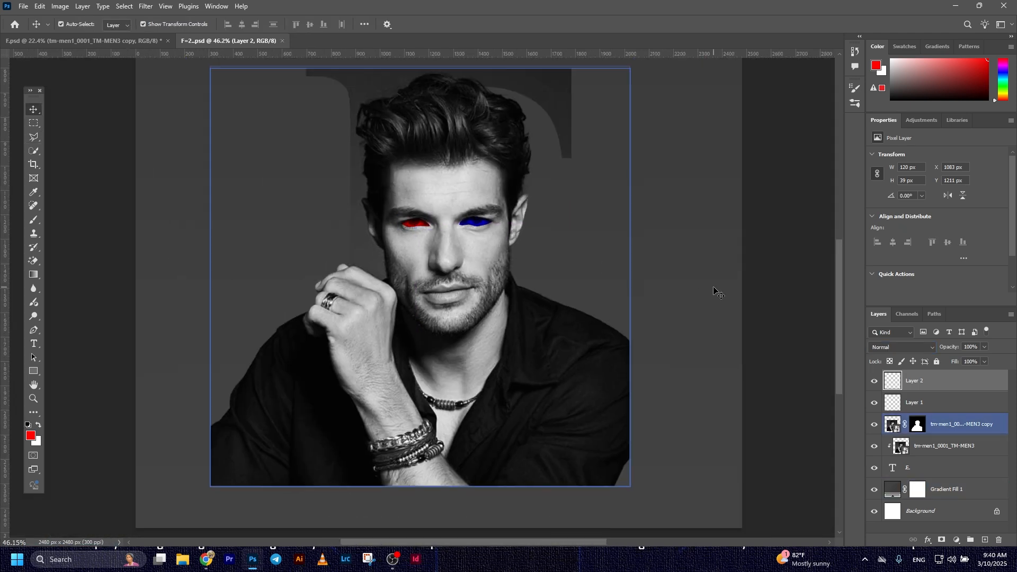
left_click(944, 386)
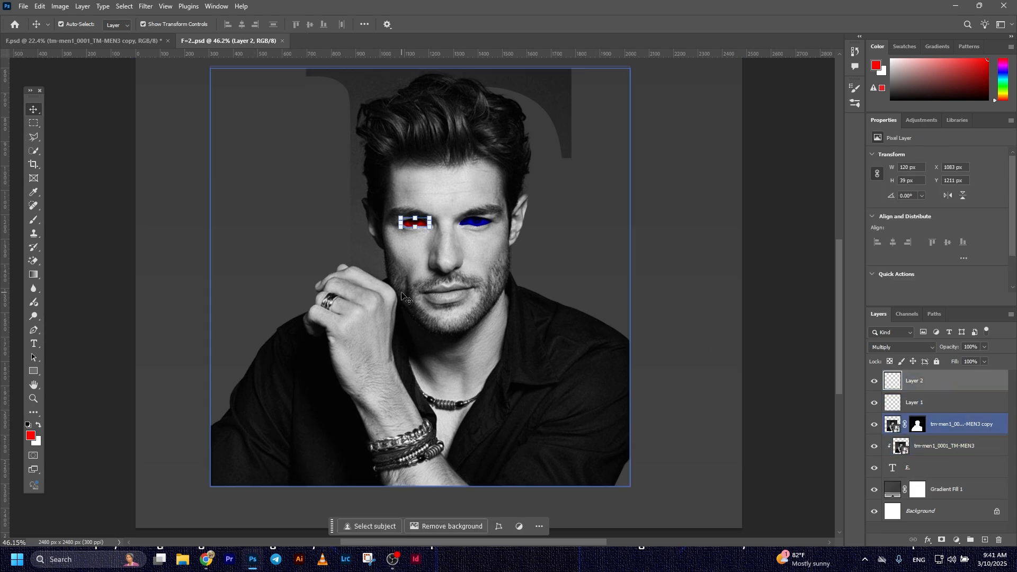
Add a new layer on top and outline the right half of the ring with a Polygonal Lasso selection of about 64 × 73 px
scroll(379, 286, "up", 4)
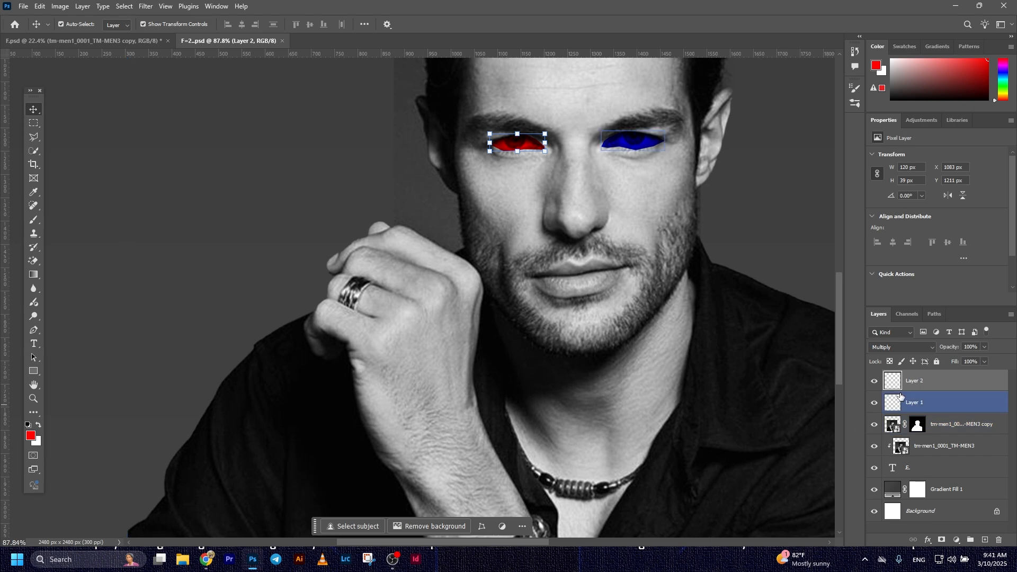
left_click(986, 540)
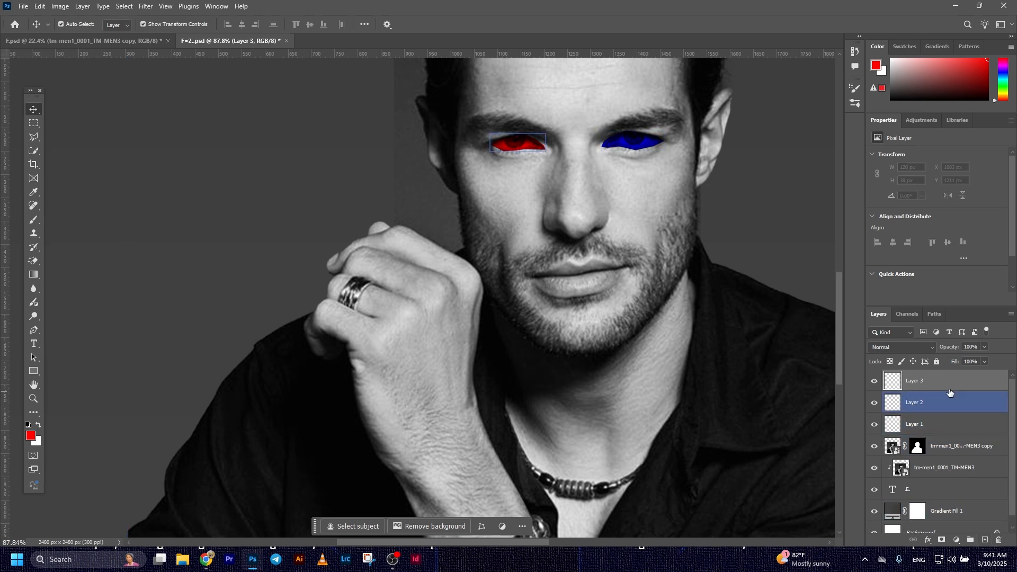
scroll(412, 341, "up", 5)
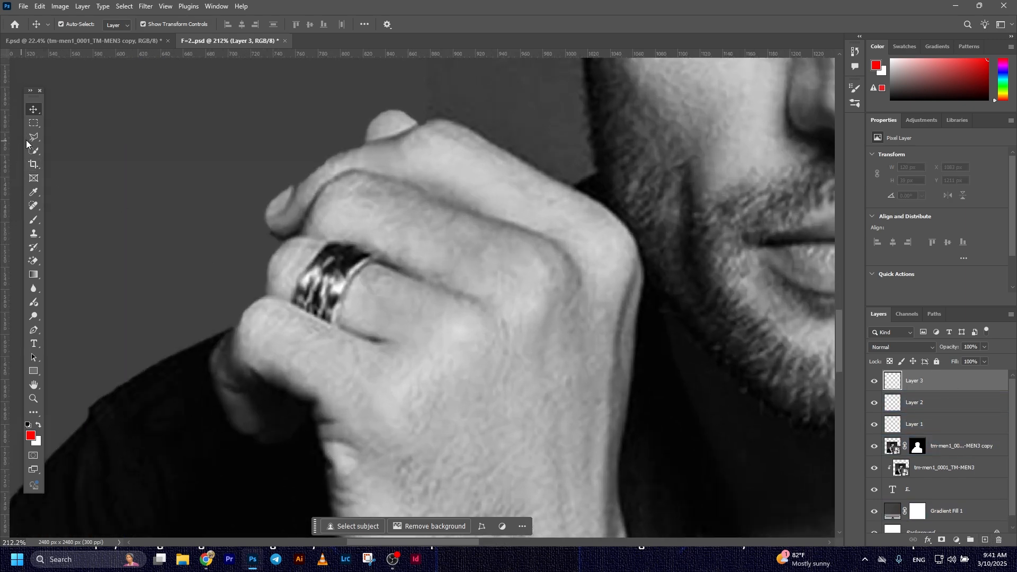
left_click(30, 137)
scroll(319, 316, "up", 2)
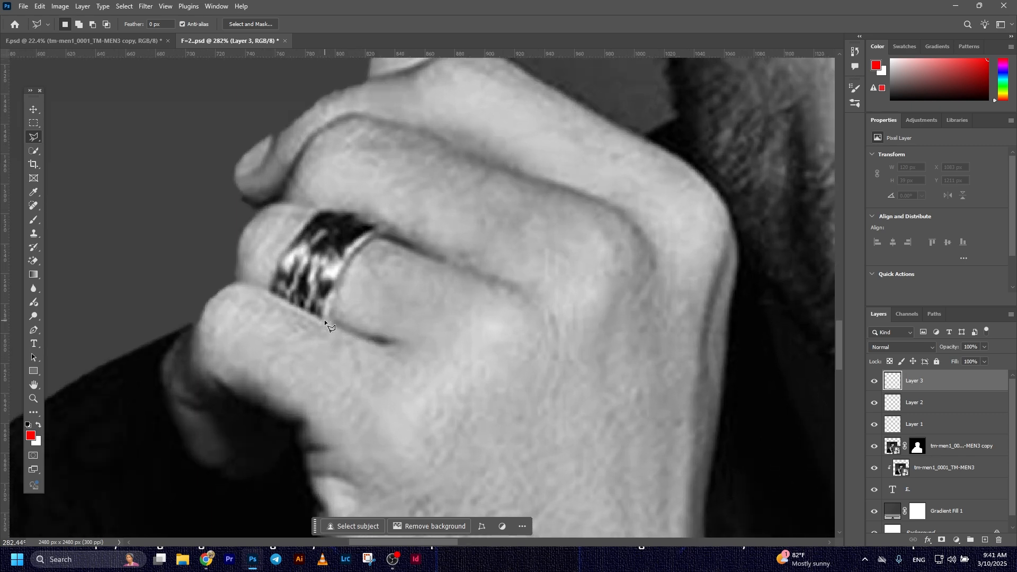
left_click(324, 317)
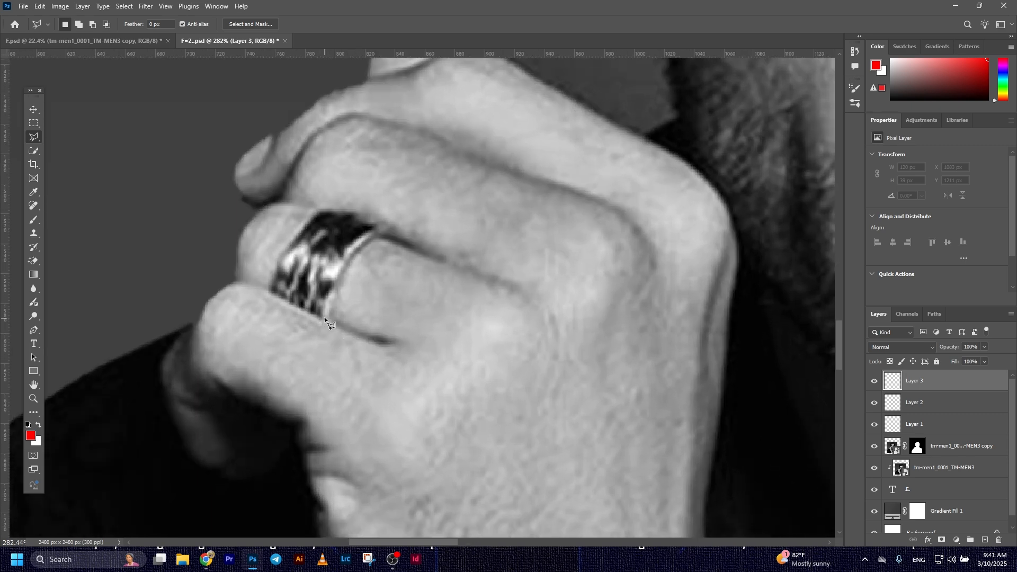
left_click(288, 301)
left_click(327, 320)
Fill the selected half of the ring with the red foreground color, set its layer's blending mode to Multiply and deselect
scroll(323, 319, "down", 5)
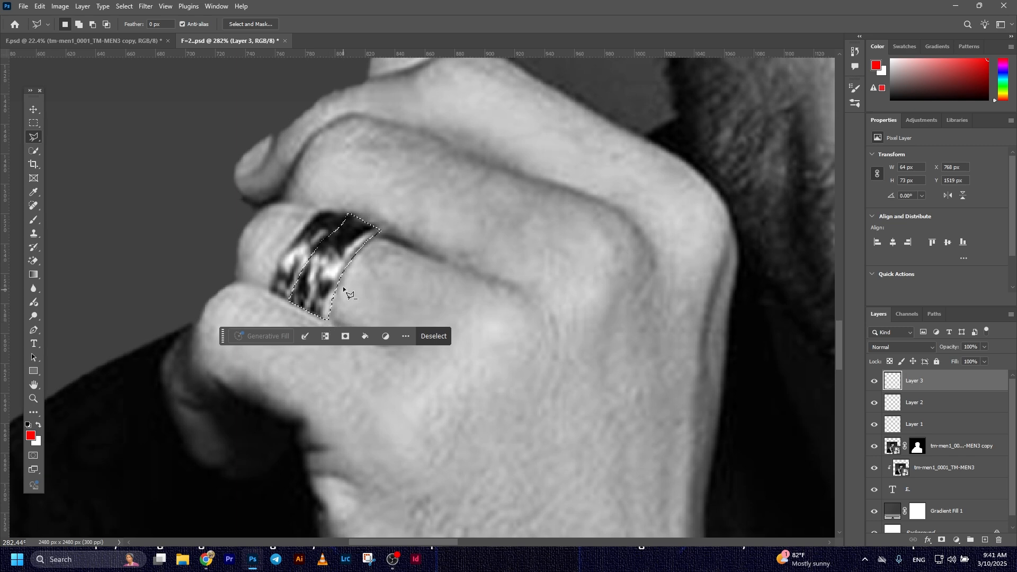
scroll(383, 258, "down", 2)
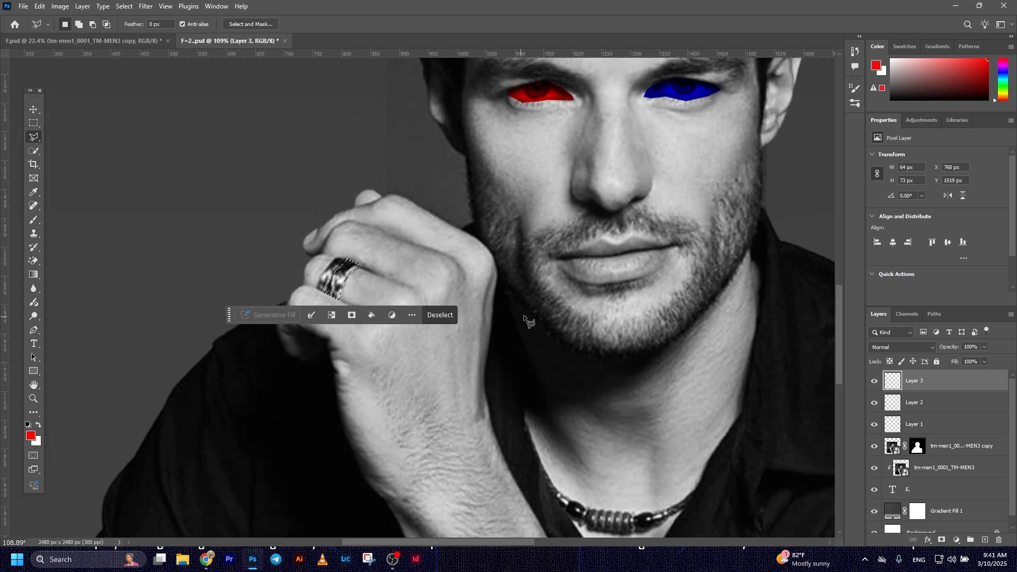
key("alt+Delete")
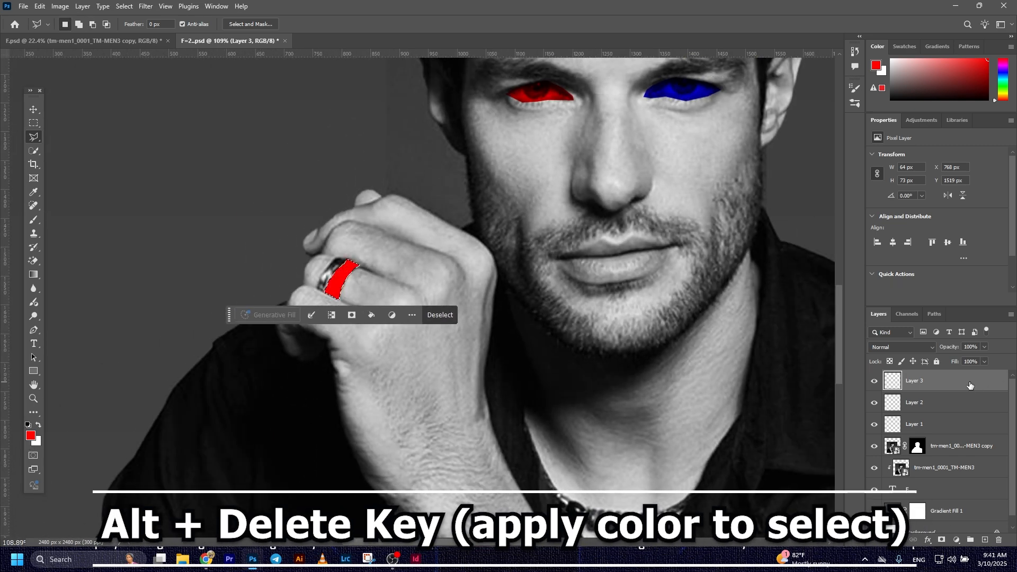
left_click(922, 347)
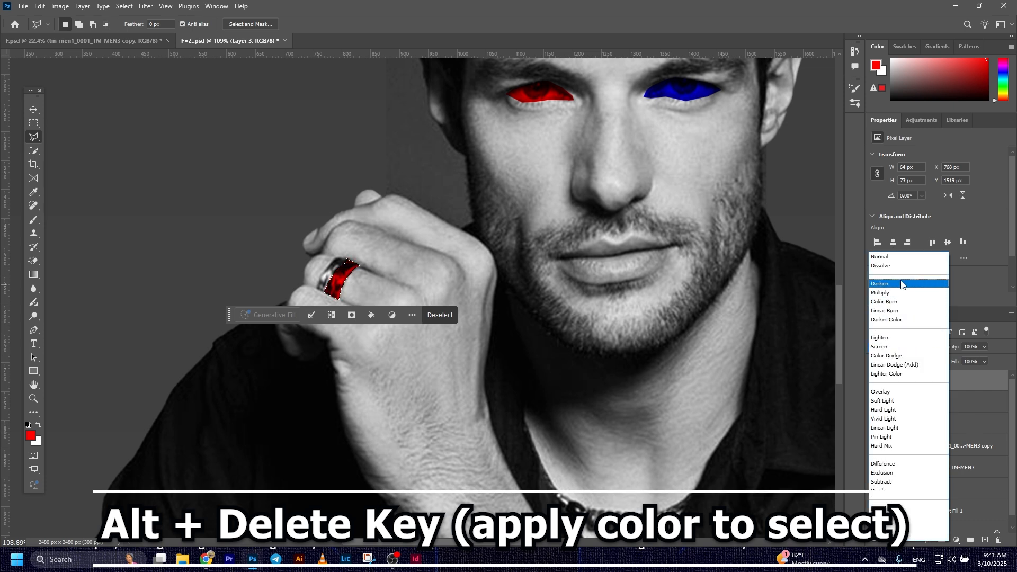
left_click(894, 293)
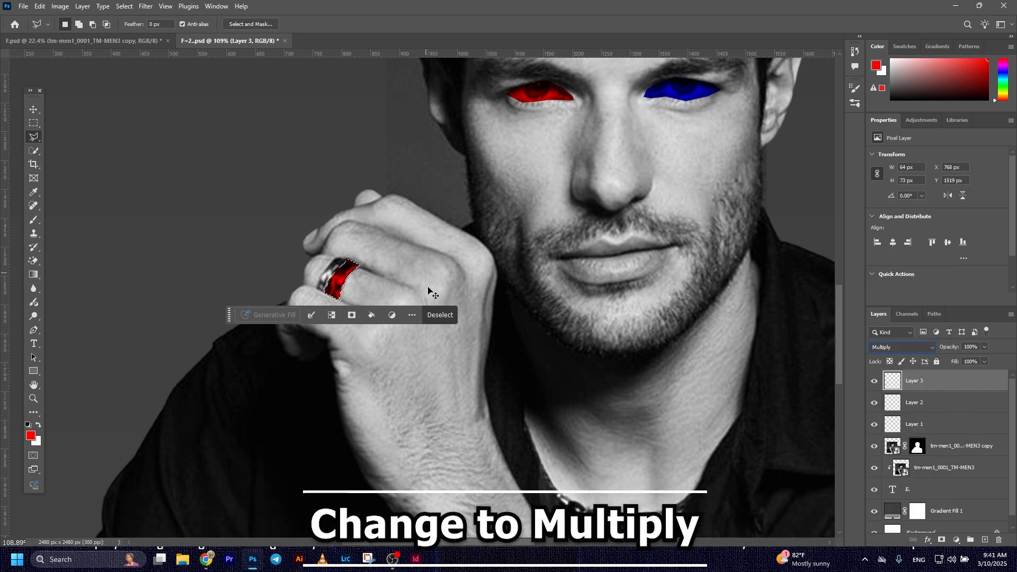
left_click(33, 110)
key("ctrl+d")
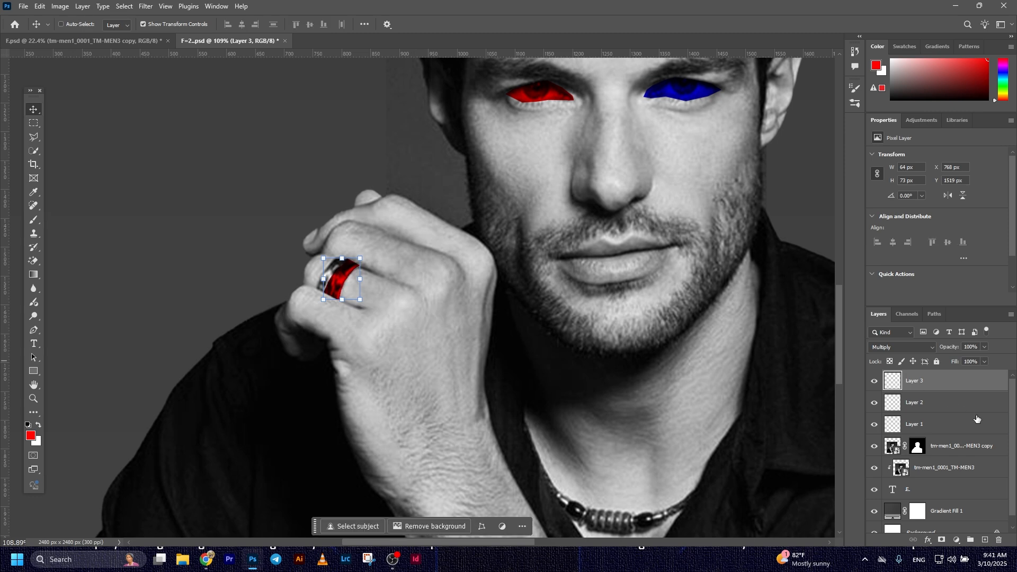
Add another layer on top and outline the uncolored left half of the ring with a Polygonal Lasso selection of about 56 × 63 px
left_click(985, 540)
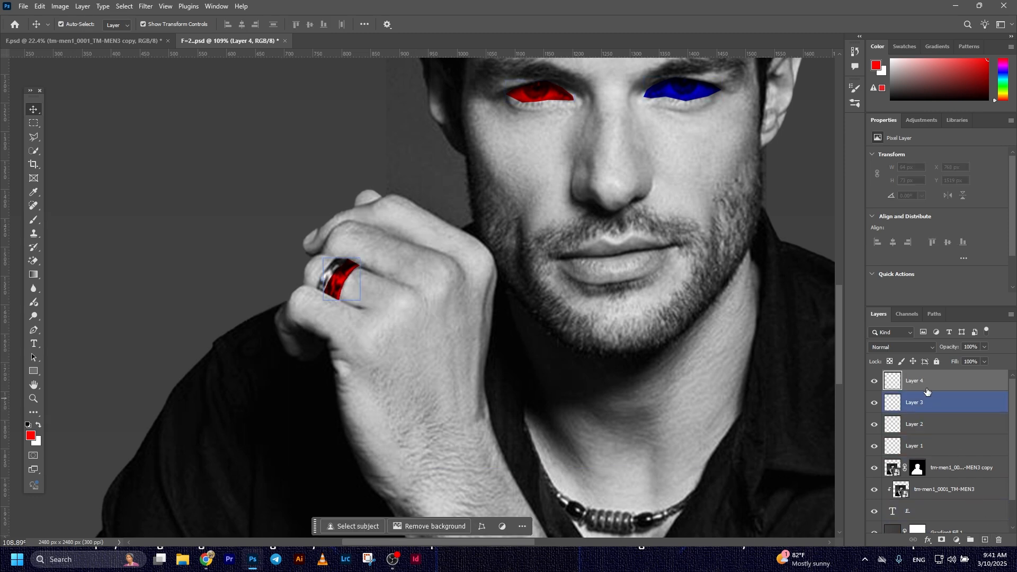
scroll(339, 281, "up", 5)
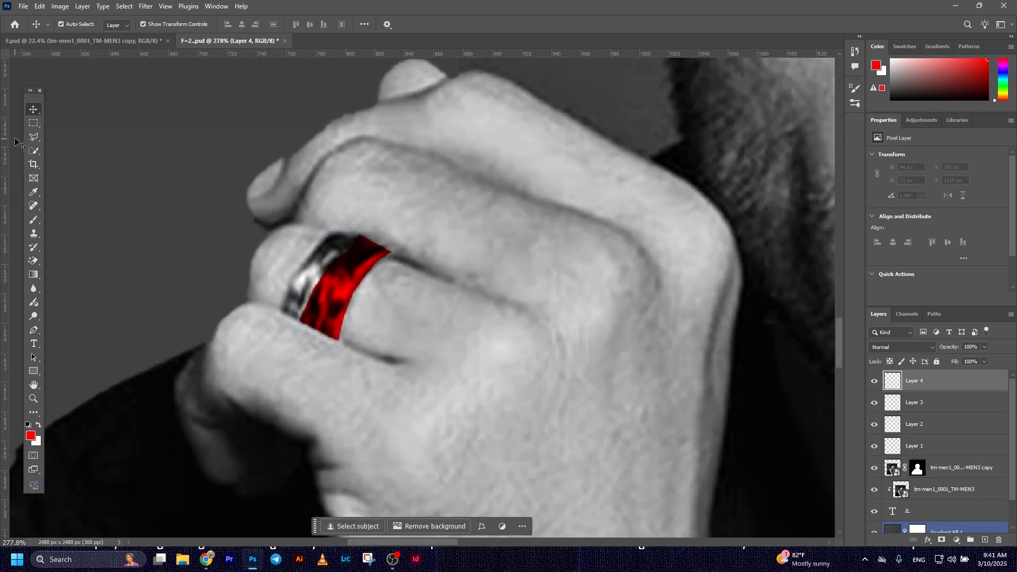
left_click(26, 136)
scroll(328, 346, "up", 2)
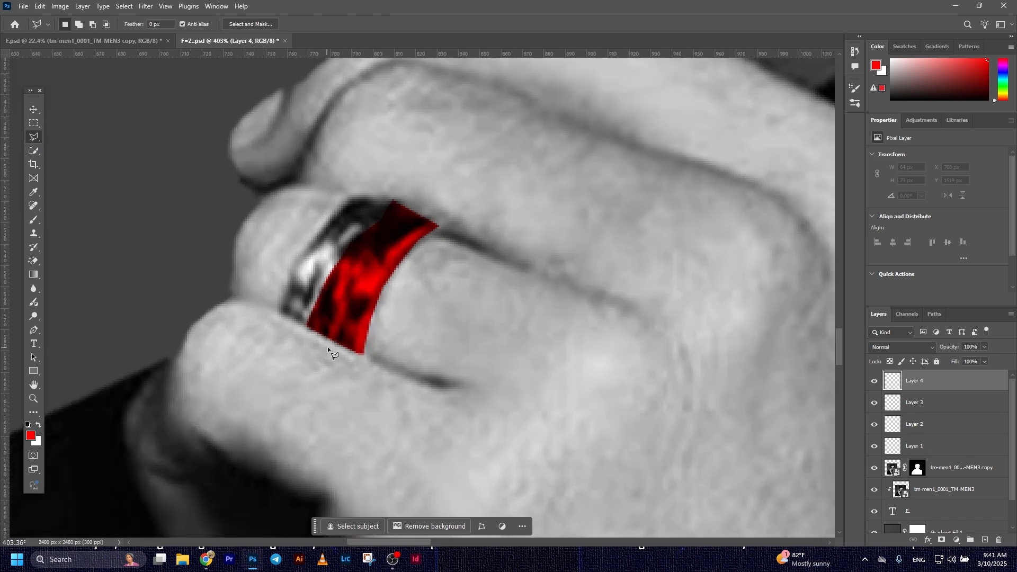
left_click(304, 326)
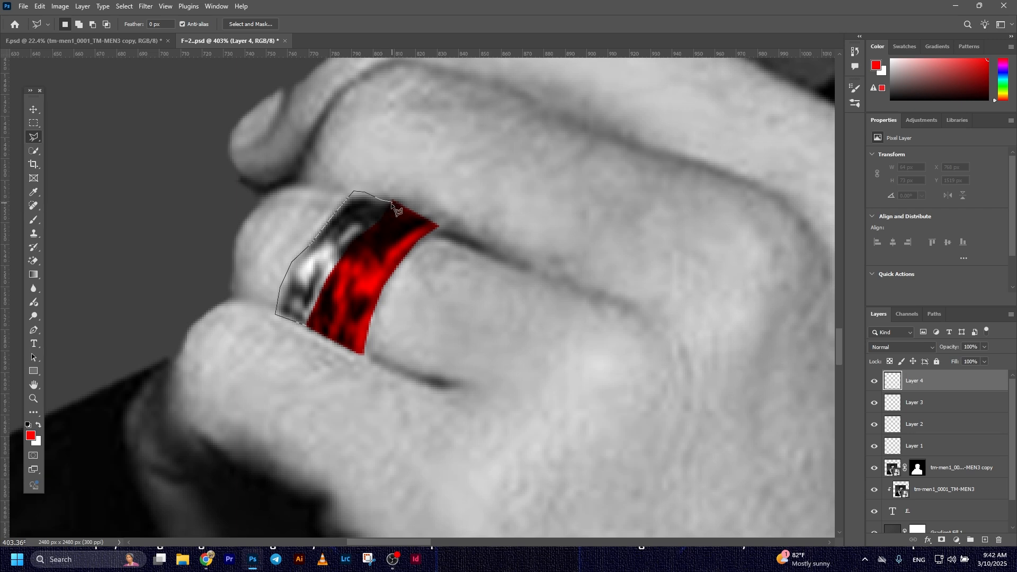
left_click(310, 327)
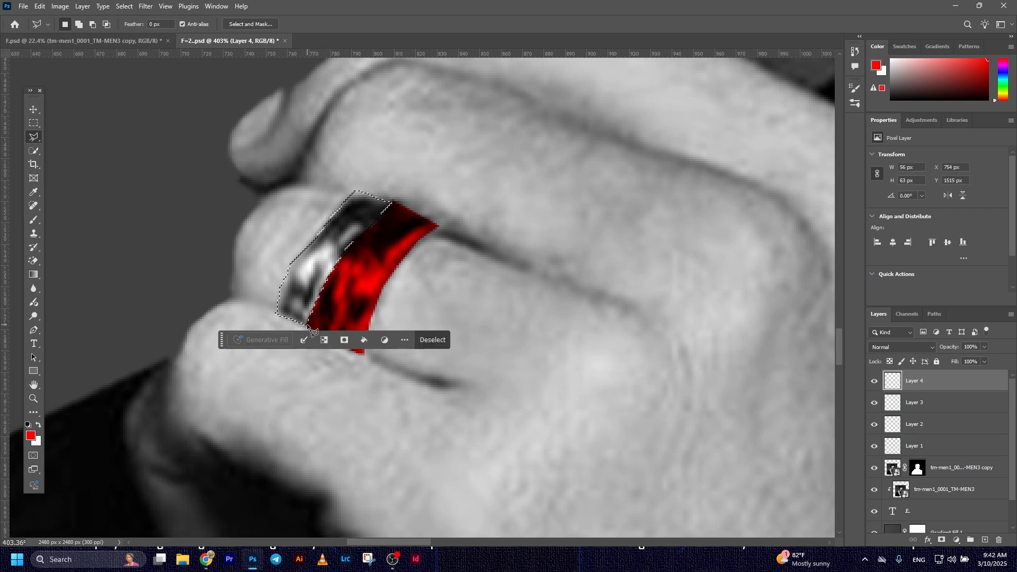
Set the foreground color to blue #0054ff
left_click(31, 436)
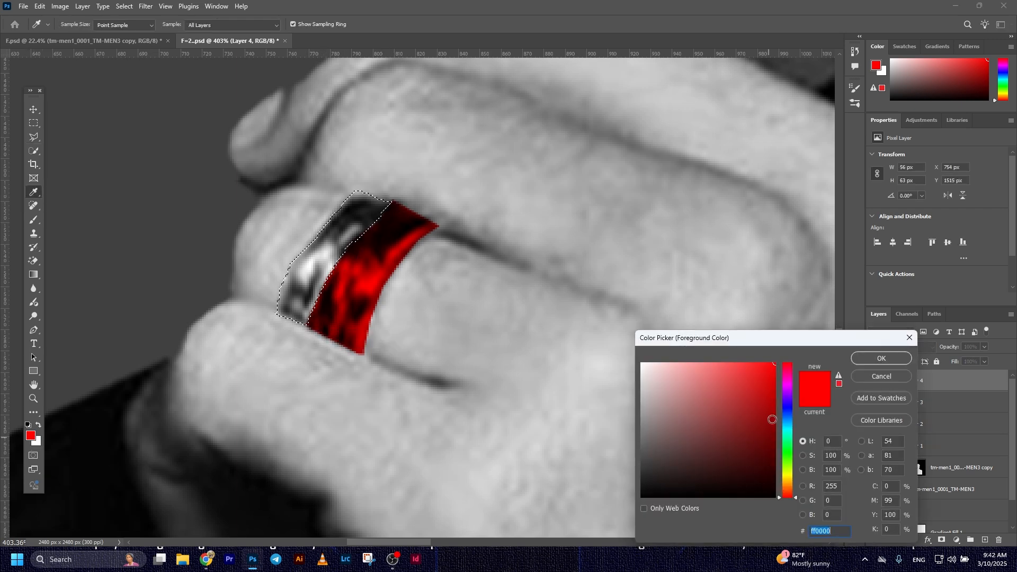
left_click_drag(789, 427, 786, 415)
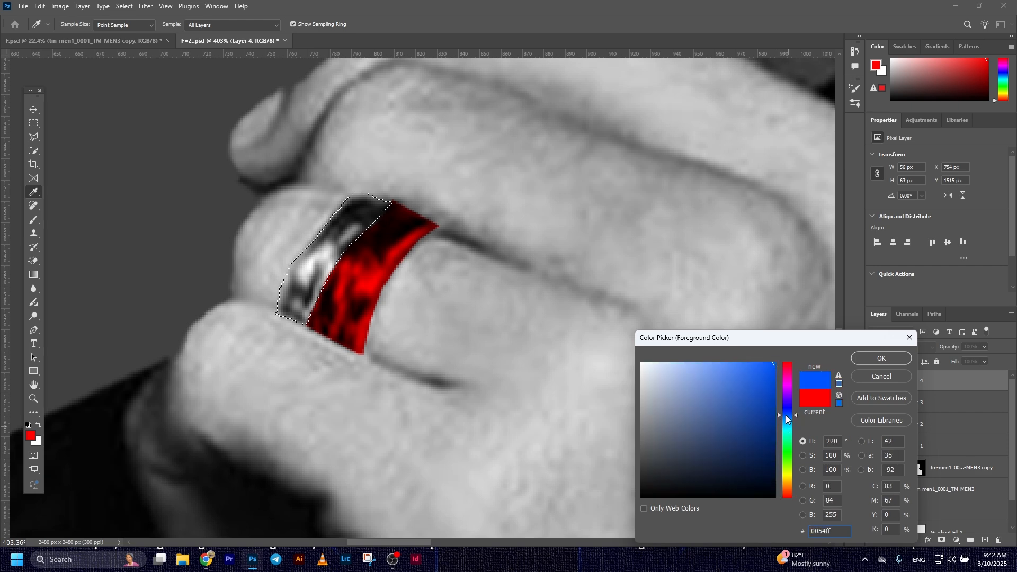
left_click(910, 358)
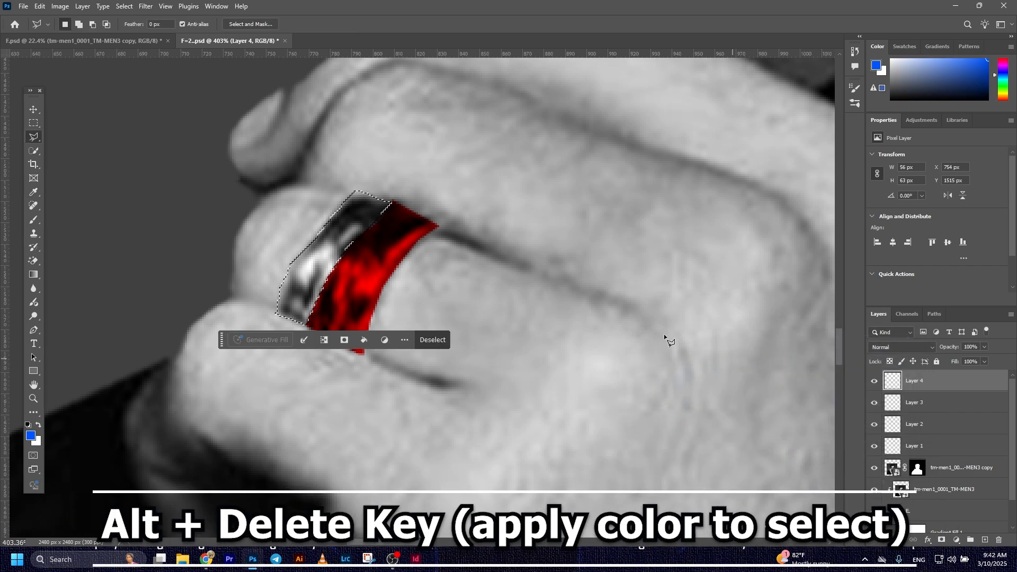
Fill the selected left half of the ring with the blue foreground color and set its layer's blending mode to Multiply
key("alt+Delete")
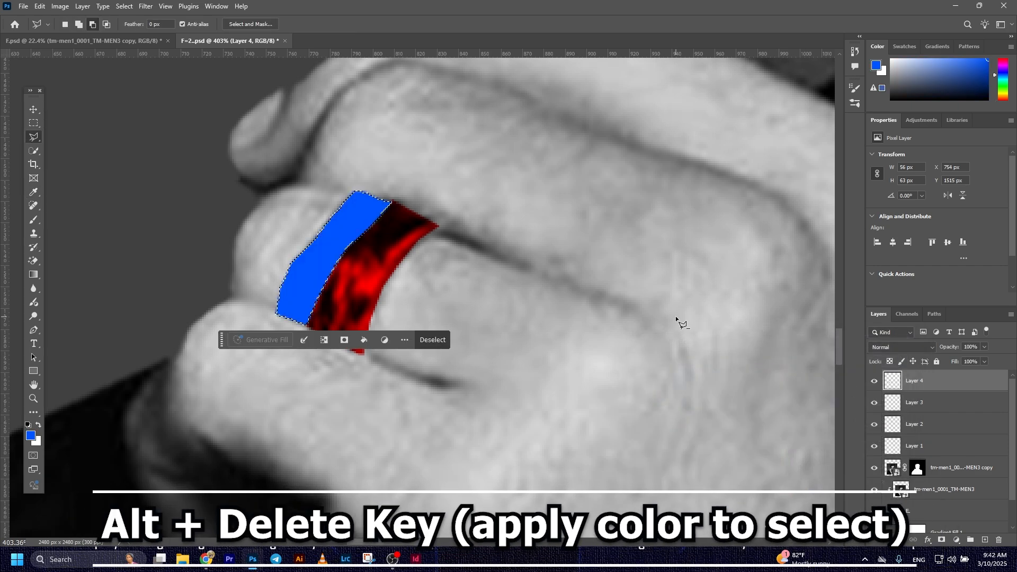
left_click(930, 347)
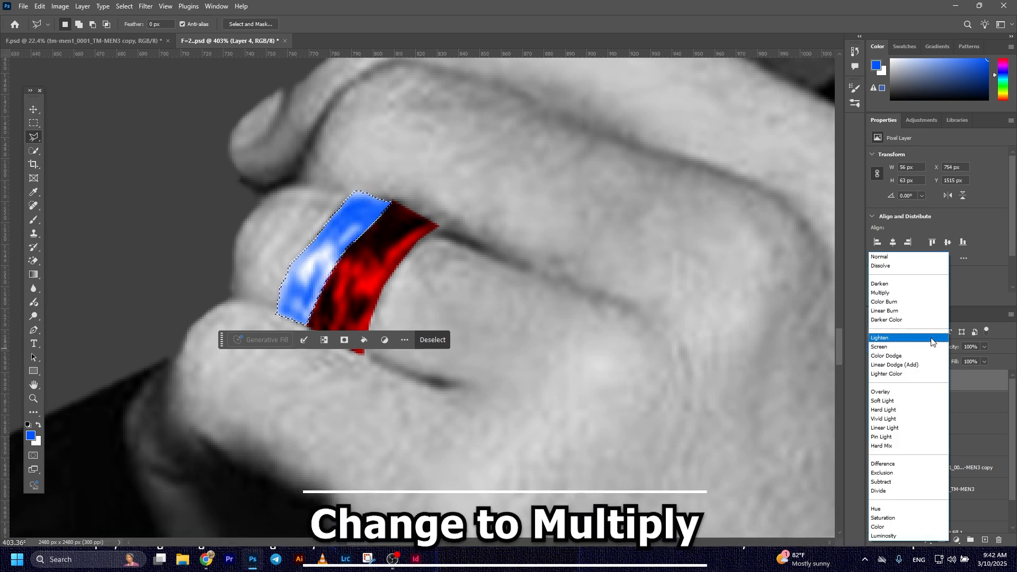
left_click(903, 295)
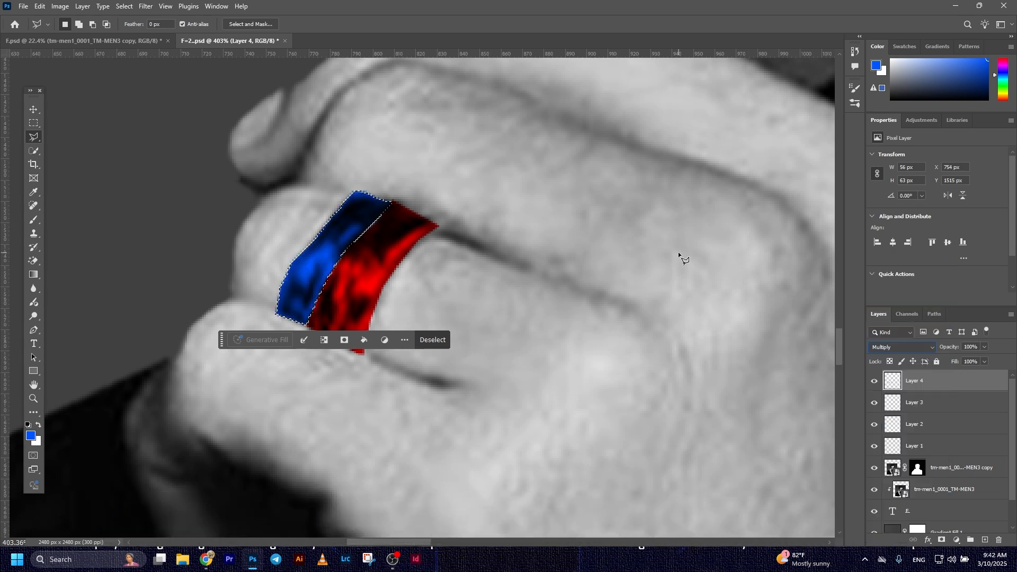
left_click(35, 112)
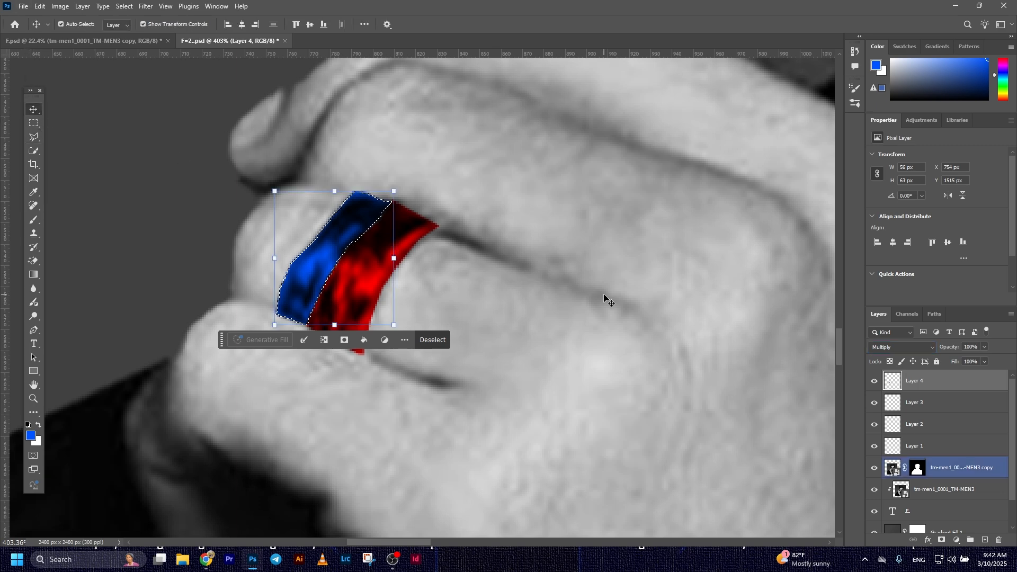
scroll(606, 297, "down", 5)
scroll(691, 279, "down", 6)
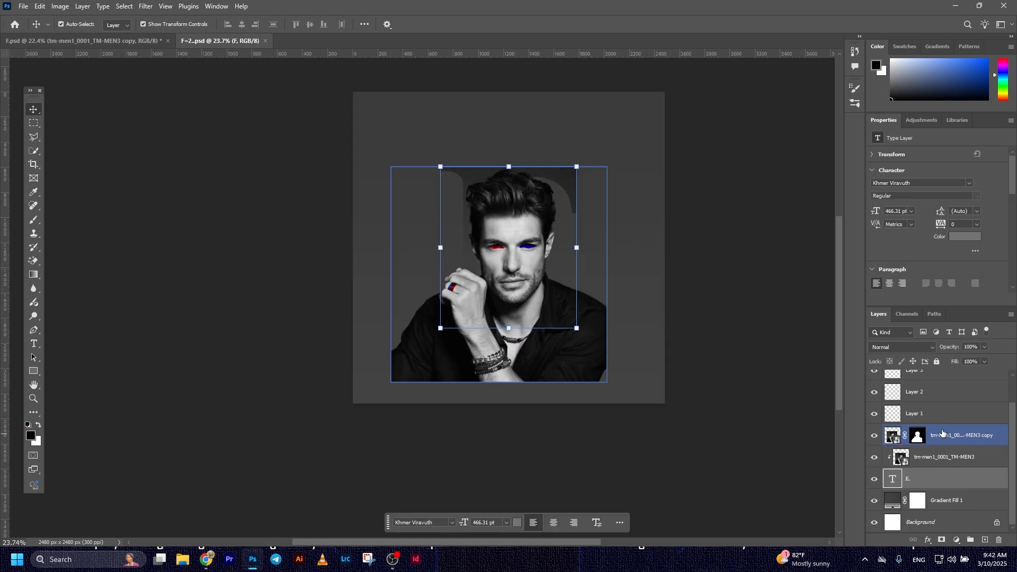
Load the pixels of the letter F text layer as a selection and invert it
left_click(943, 434)
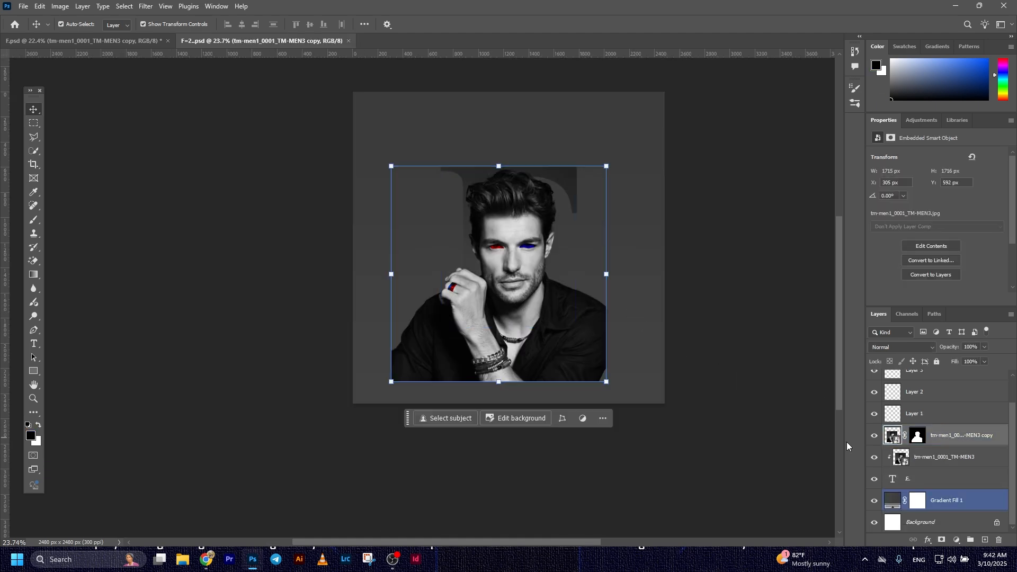
left_click(893, 482)
right_click(837, 479)
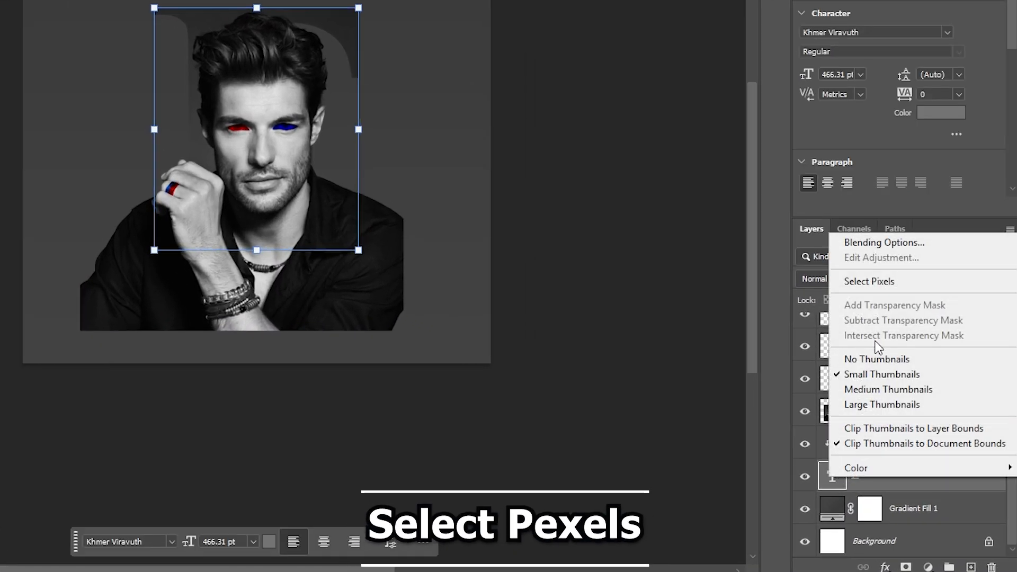
left_click(878, 287)
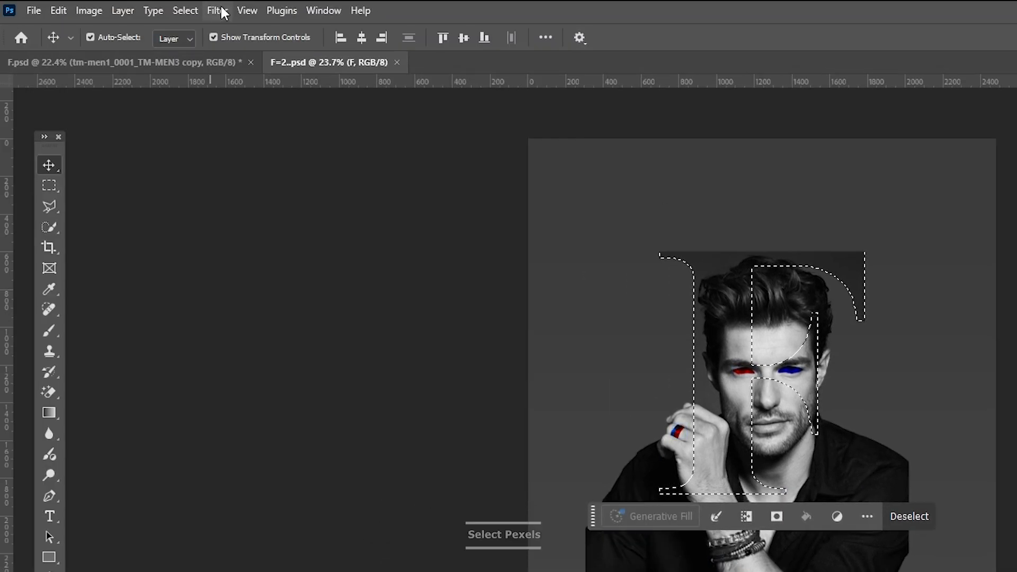
left_click(184, 11)
left_click(196, 75)
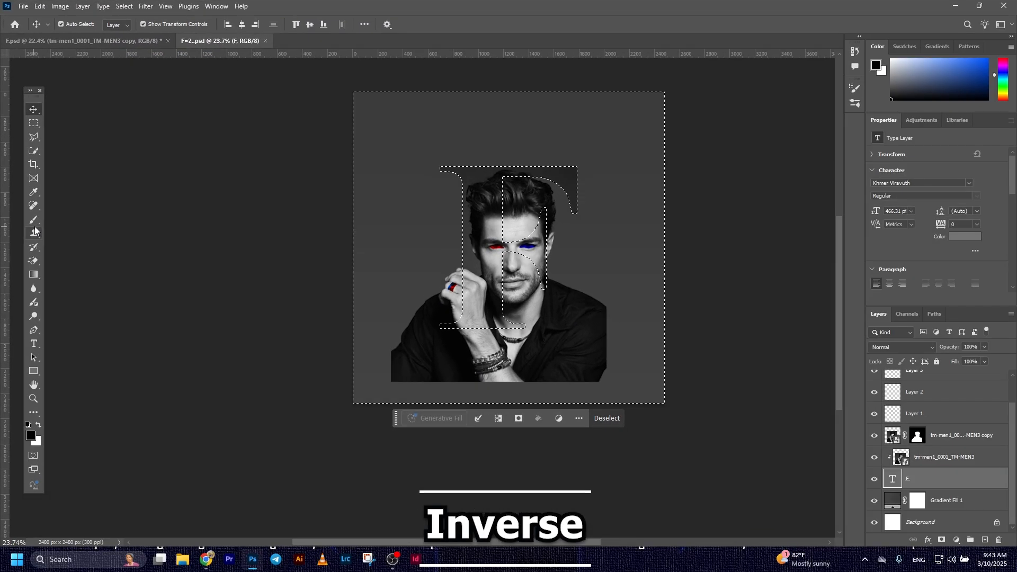
Brush black on the photo copy's layer mask to hide the man outside the letter F except around the hand, and deselect
key("b")
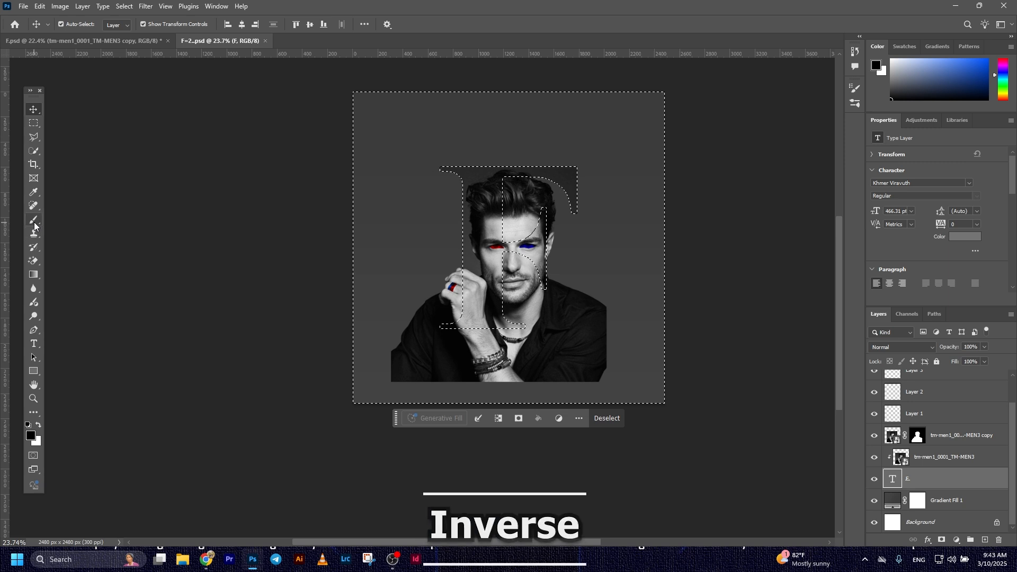
left_click(31, 435)
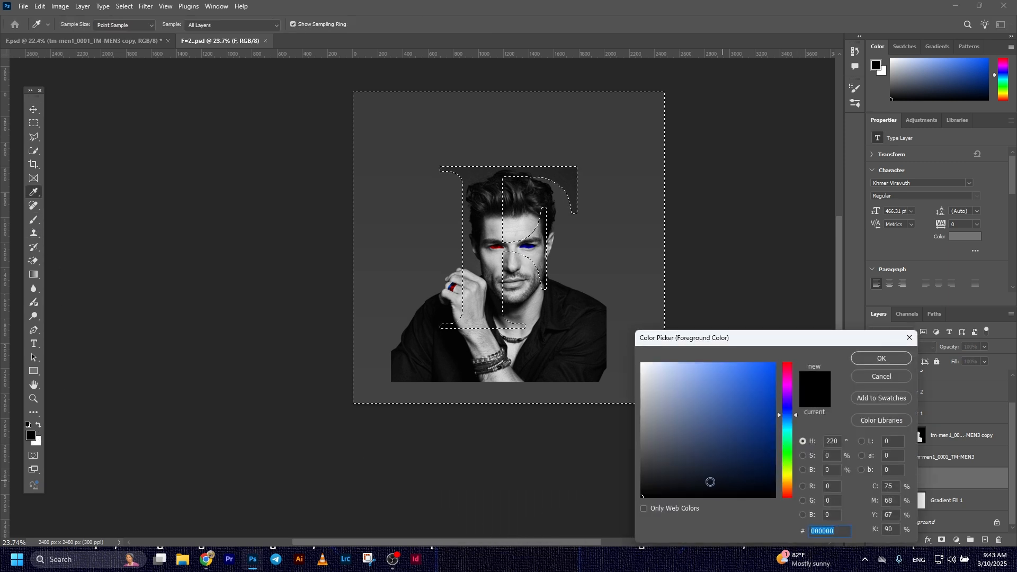
left_click(881, 358)
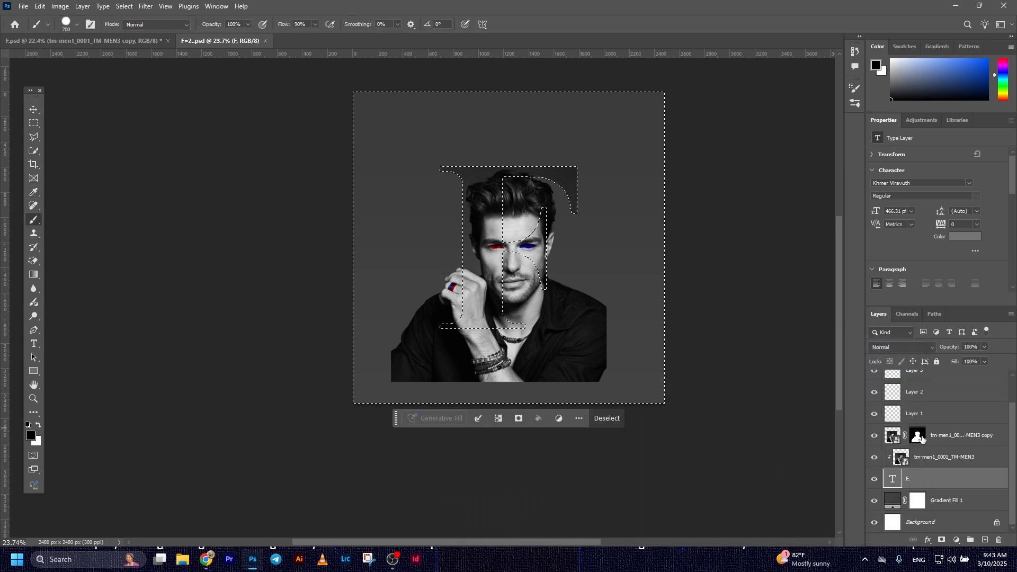
left_click(922, 439)
scroll(509, 371, "up", 3)
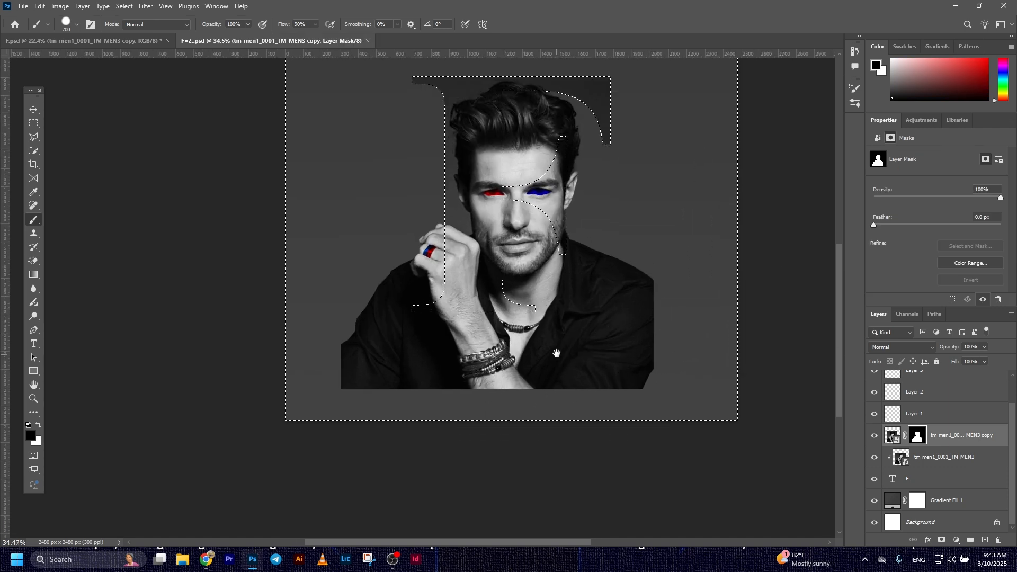
mouse_move(533, 151)
left_mouse_down()
mouse_move(524, 119)
mouse_move(533, 172)
mouse_move(560, 103)
mouse_move(547, 255)
mouse_move(562, 307)
mouse_move(567, 315)
mouse_move(587, 242)
mouse_move(627, 277)
mouse_move(638, 356)
mouse_move(445, 355)
mouse_move(327, 367)
left_mouse_up()
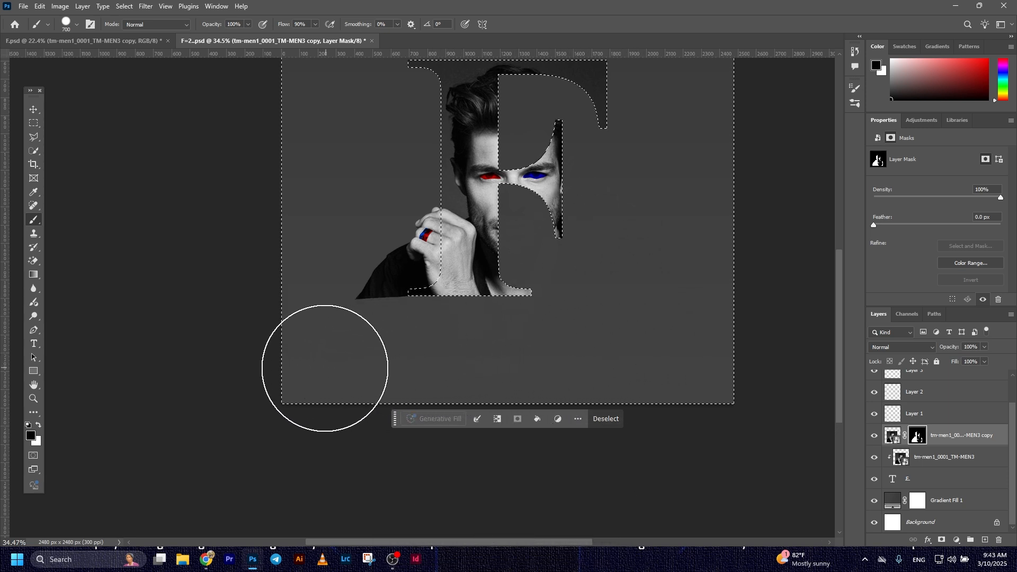
scroll(364, 285, "up", 5)
mouse_move(436, 405)
left_mouse_down()
mouse_move(395, 407)
mouse_move(329, 389)
mouse_move(346, 346)
mouse_move(354, 354)
mouse_move(352, 332)
mouse_move(390, 375)
left_mouse_up()
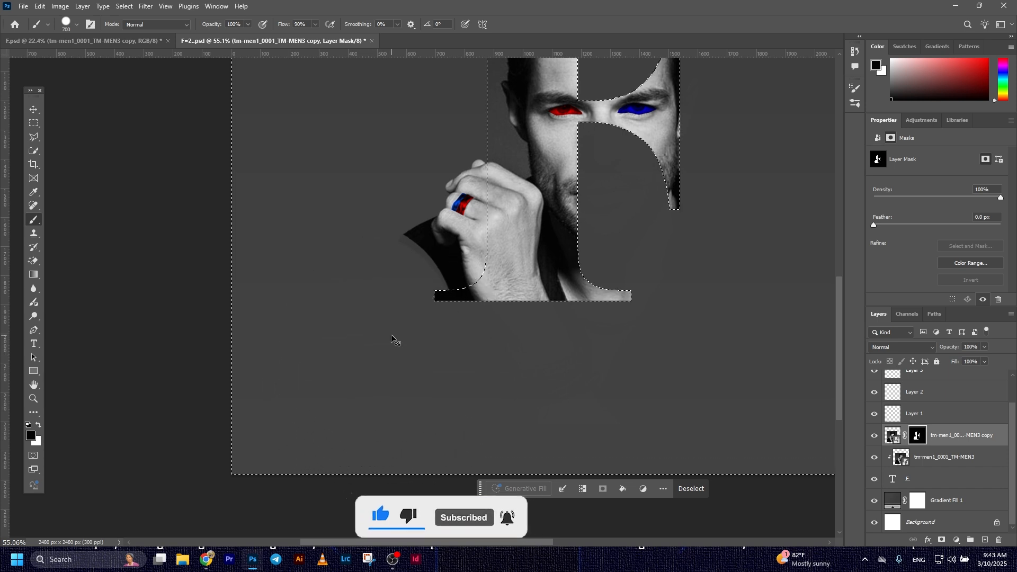
key("ctrl+d")
Outline the leftover dark sleeve area beside the wrist and fist with a Polygonal Lasso selection
scroll(403, 321, "down", 3)
left_click(35, 137)
scroll(374, 341, "up", 9)
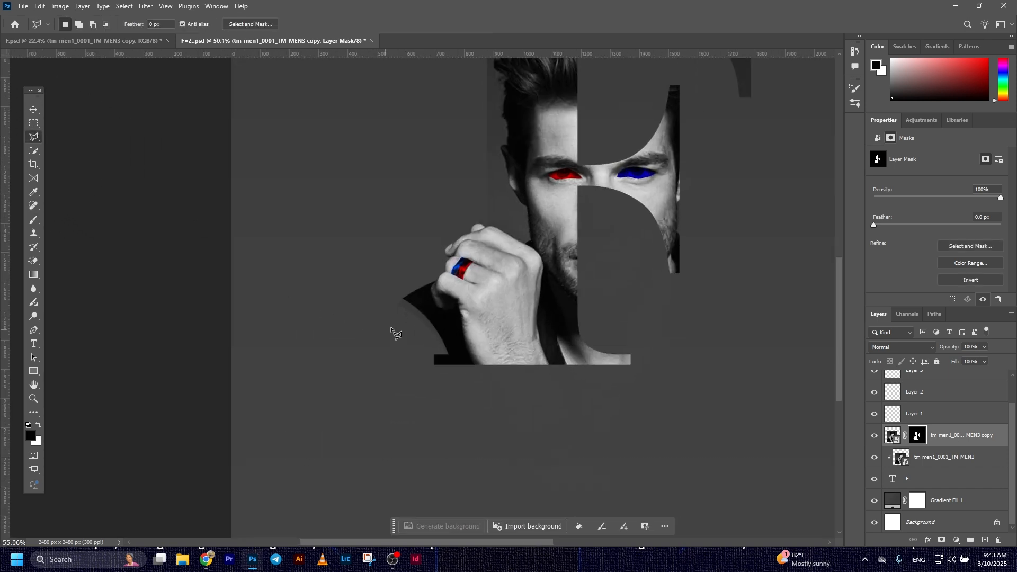
left_click_drag(528, 378, 519, 356)
scroll(477, 355, "up", 4)
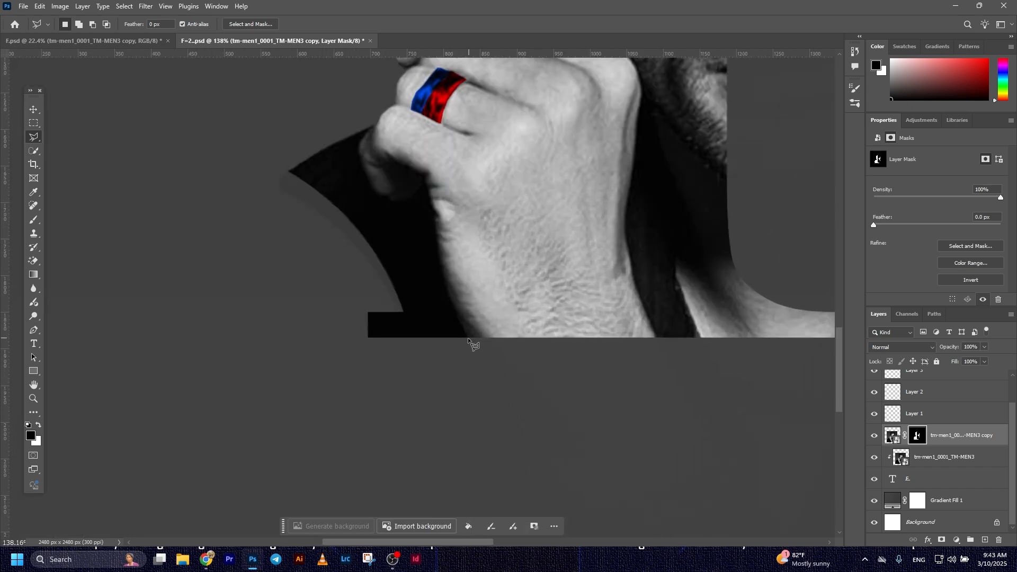
left_click(468, 337)
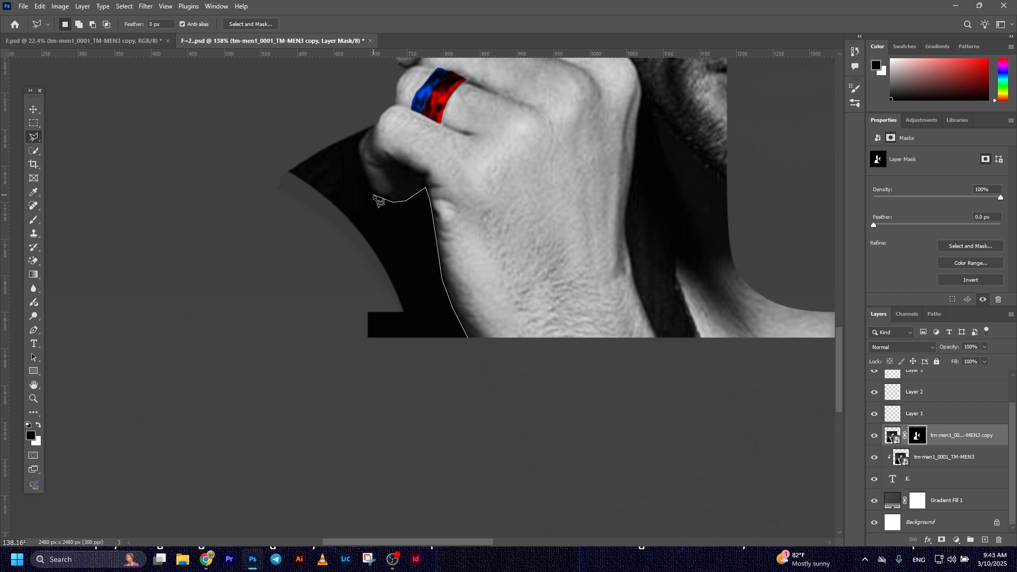
left_click(164, 136)
left_click(174, 334)
left_click(339, 427)
left_click(467, 337)
Hide the selected sleeve area on the photo copy's mask with a black 700 px Hard Round brush, and deselect
left_click(34, 220)
left_click(77, 25)
left_click(84, 191)
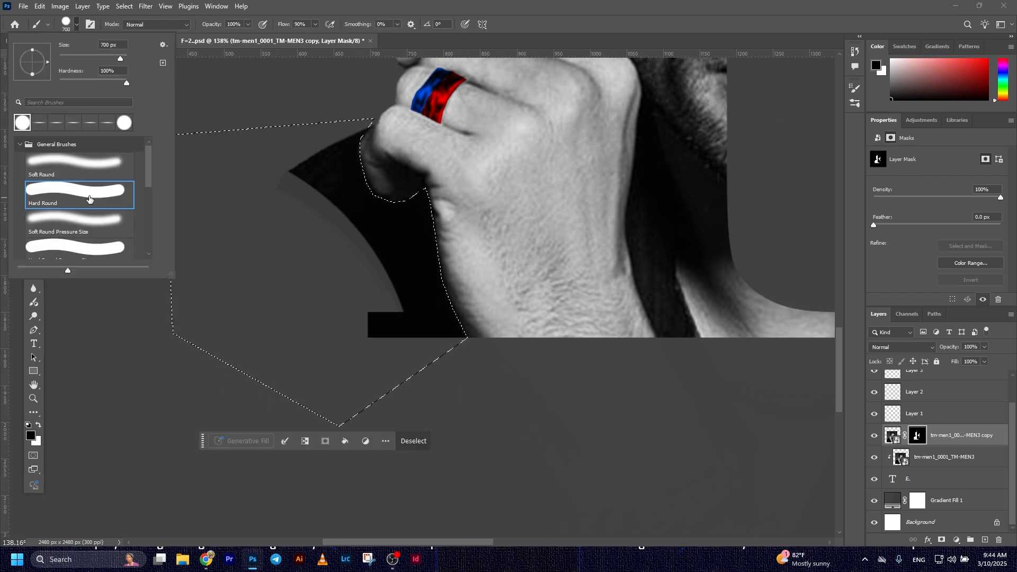
left_click_drag(387, 60, 406, 337)
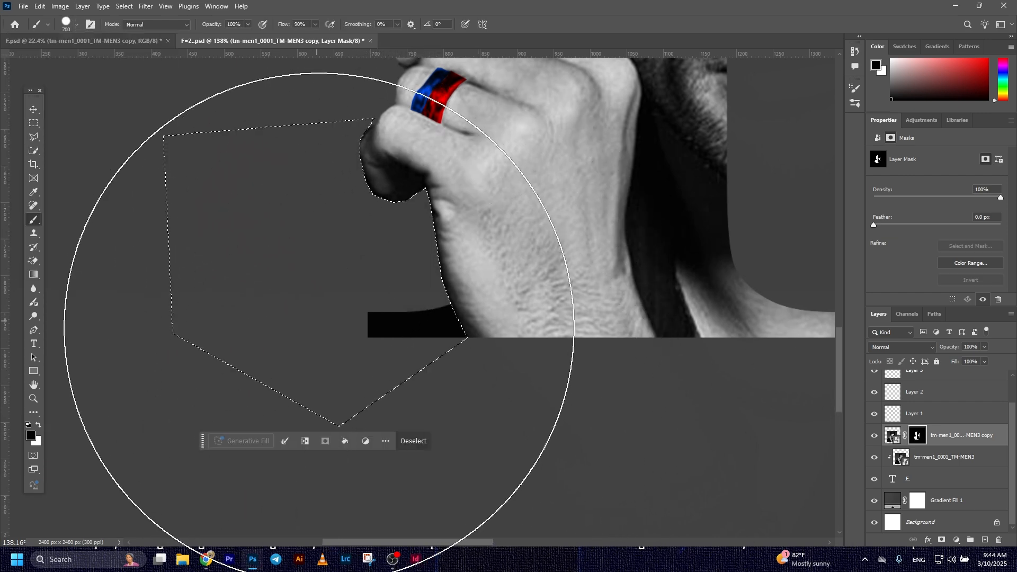
key("ctrl+d")
scroll(408, 365, "down", 8)
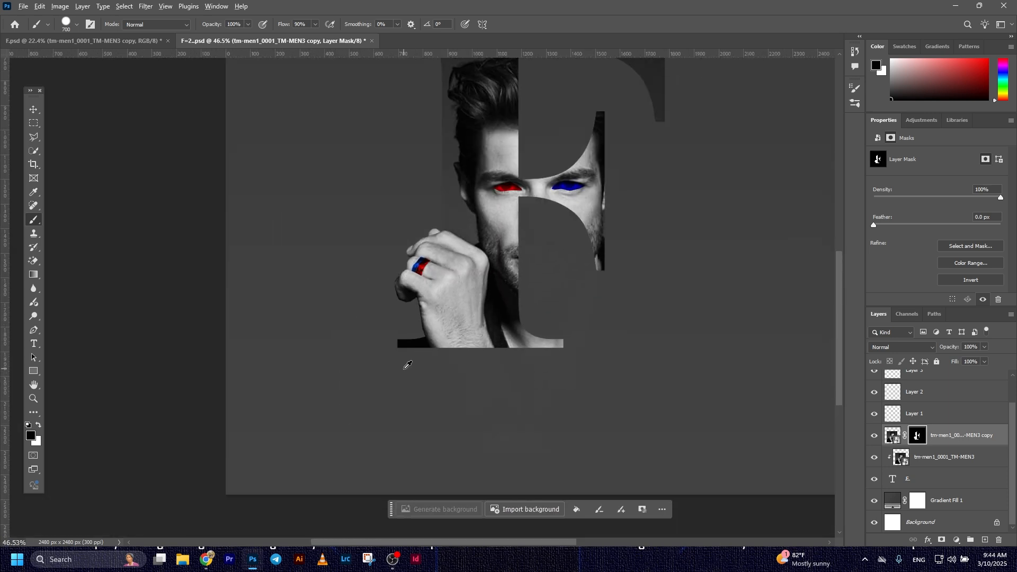
left_click(34, 111)
scroll(501, 264, "down", 5)
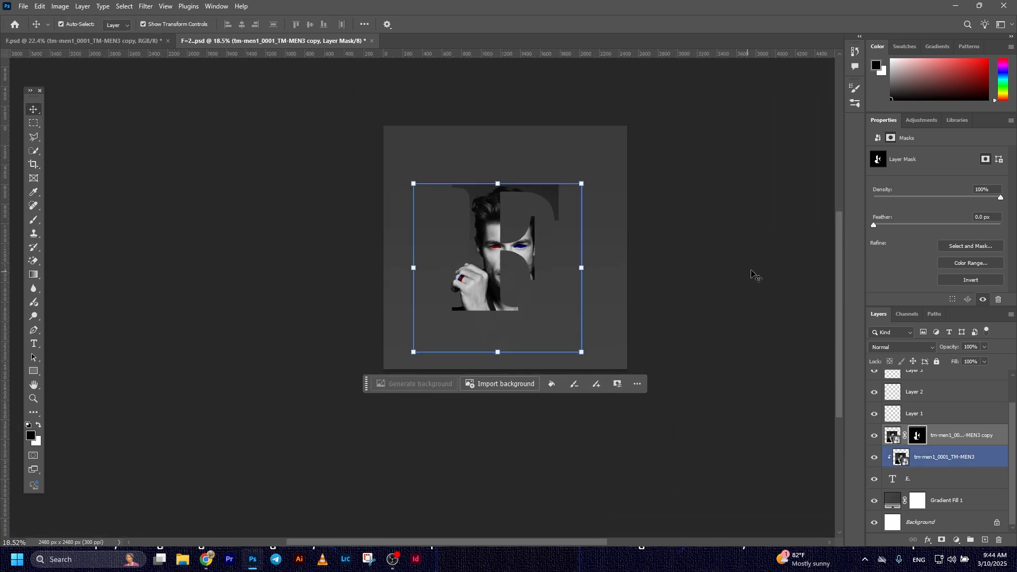
left_click(737, 278)
Give the photo copy layer an Inner Shadow (35% opacity, distance 1 px, choke 64%, size 16 px) and an Inner Glow (Screen, 40% opacity, size 7 px)
scroll(535, 265, "up", 3)
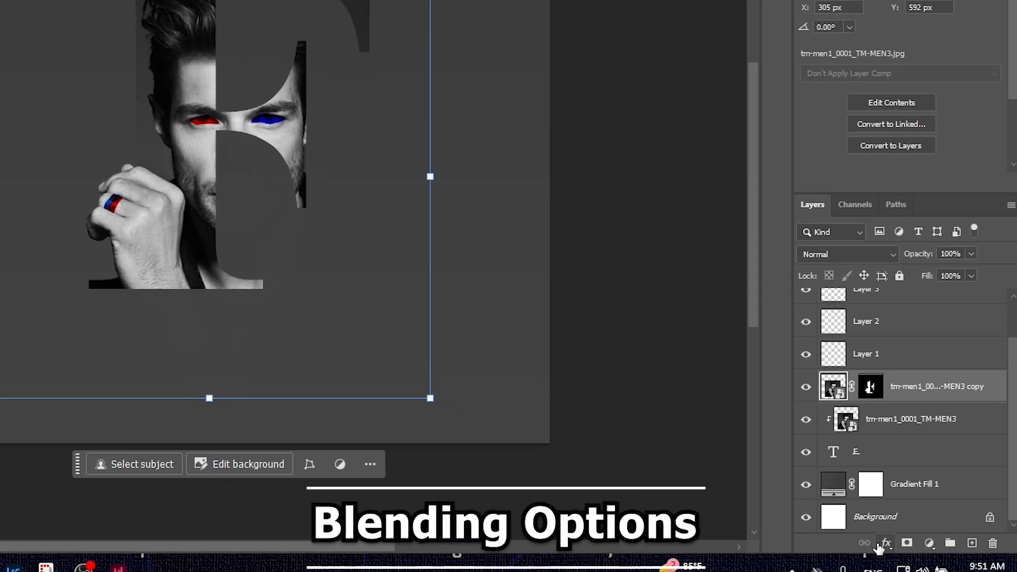
left_click(927, 541)
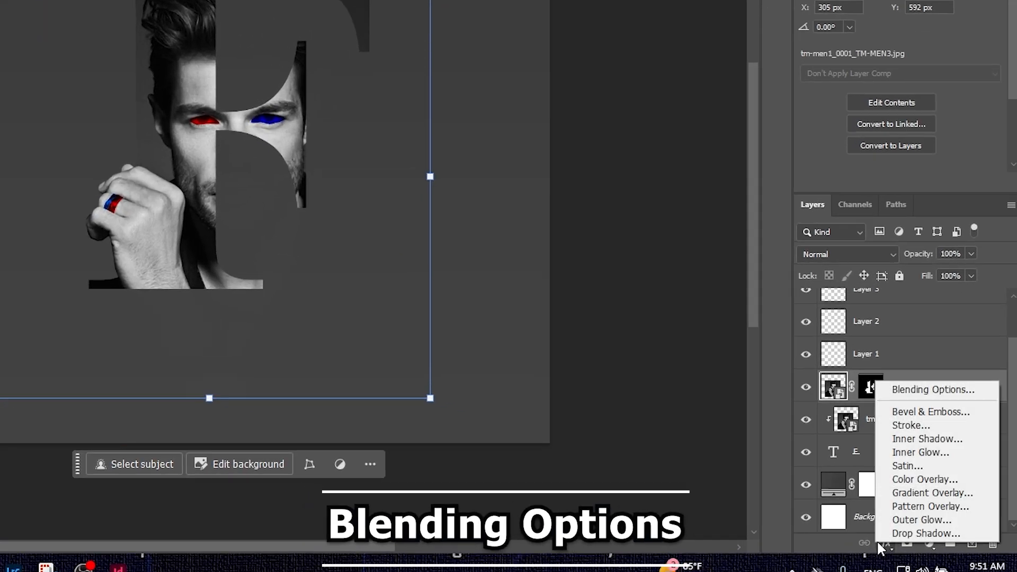
left_click(895, 393)
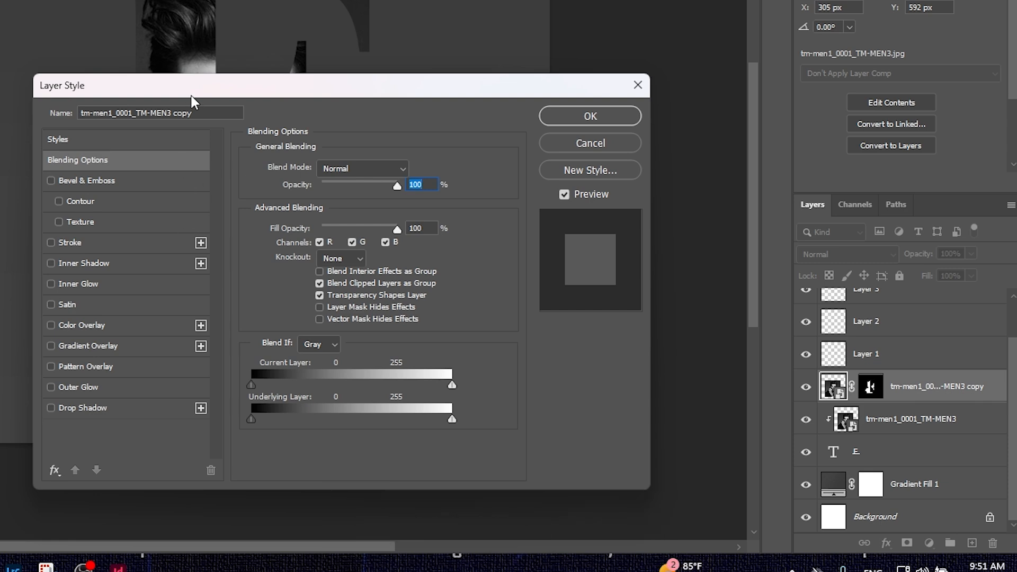
left_click_drag(186, 85, 384, 0)
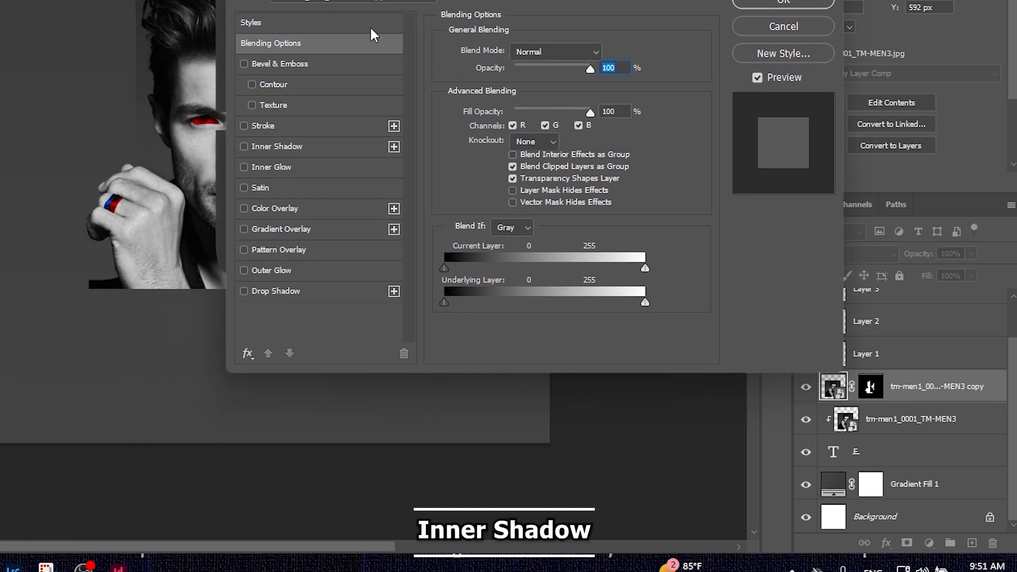
left_click(282, 148)
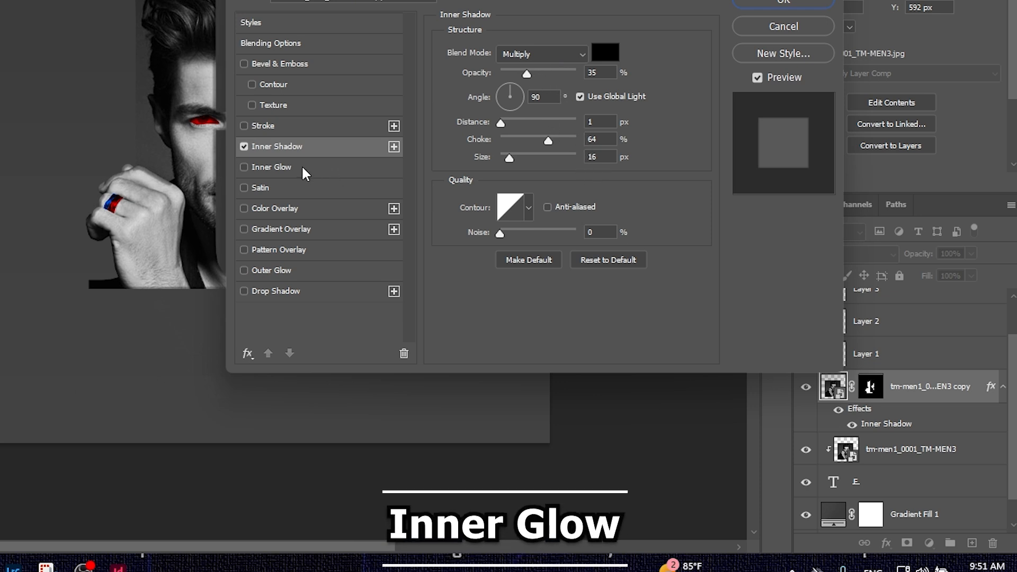
left_click(281, 167)
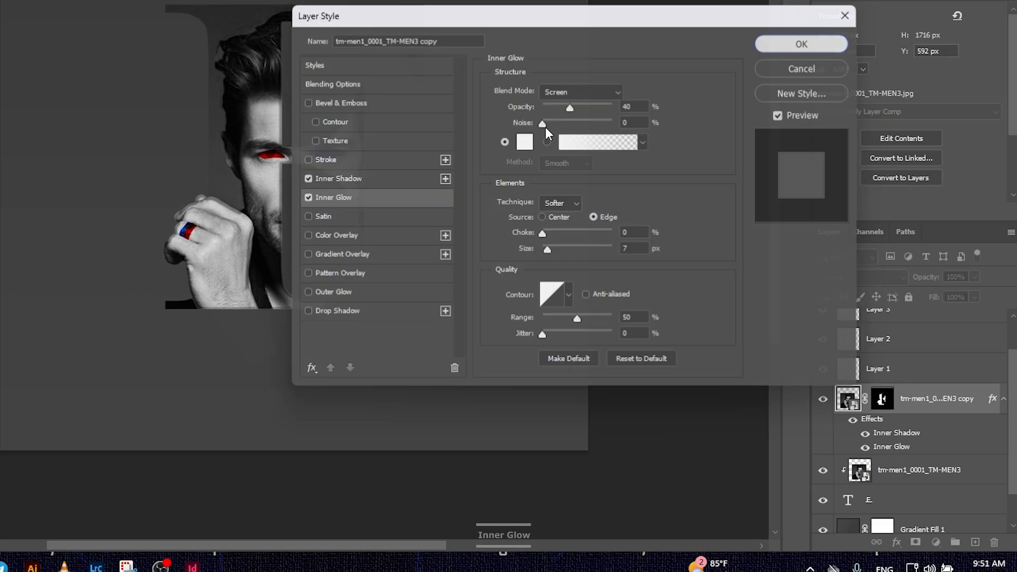
left_click(783, 8)
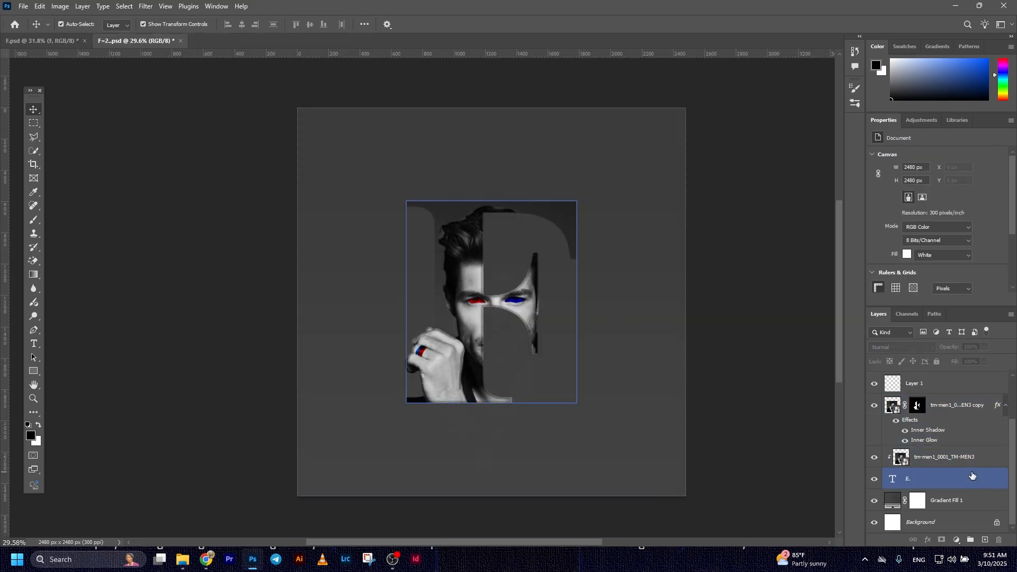
Group all layers from the letter F text layer up to Layer 4 and toggle the group's visibility to check it
left_click(952, 482)
scroll(952, 450, "up", 3)
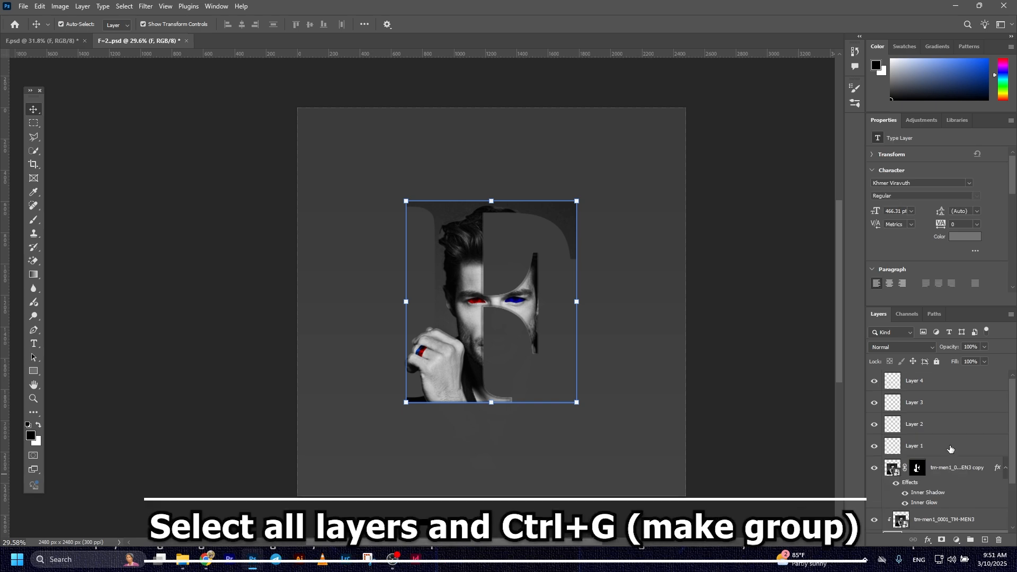
left_click(942, 387, "shift")
key("ctrl+g")
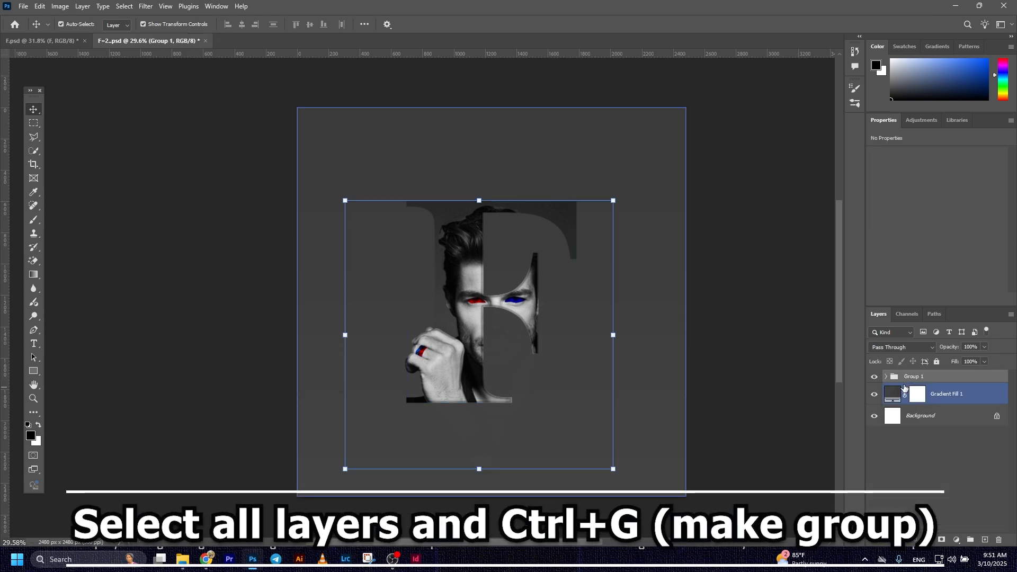
left_click(875, 380)
left_click(875, 380)
left_click(235, 73)
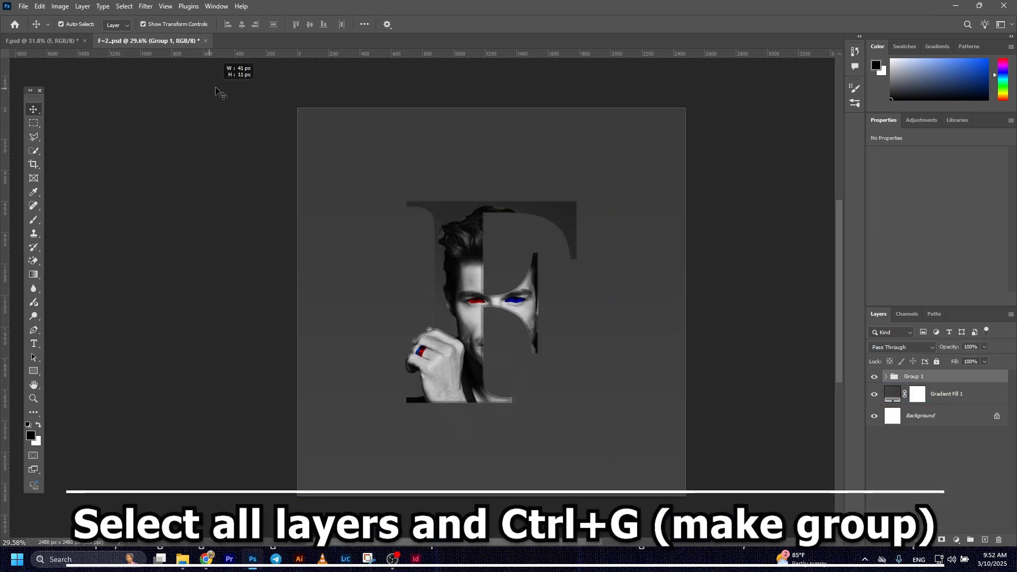
Paint a thin, wide soft black shadow under the base of the letter F on a new layer with a Soft Round brush
left_click(939, 377)
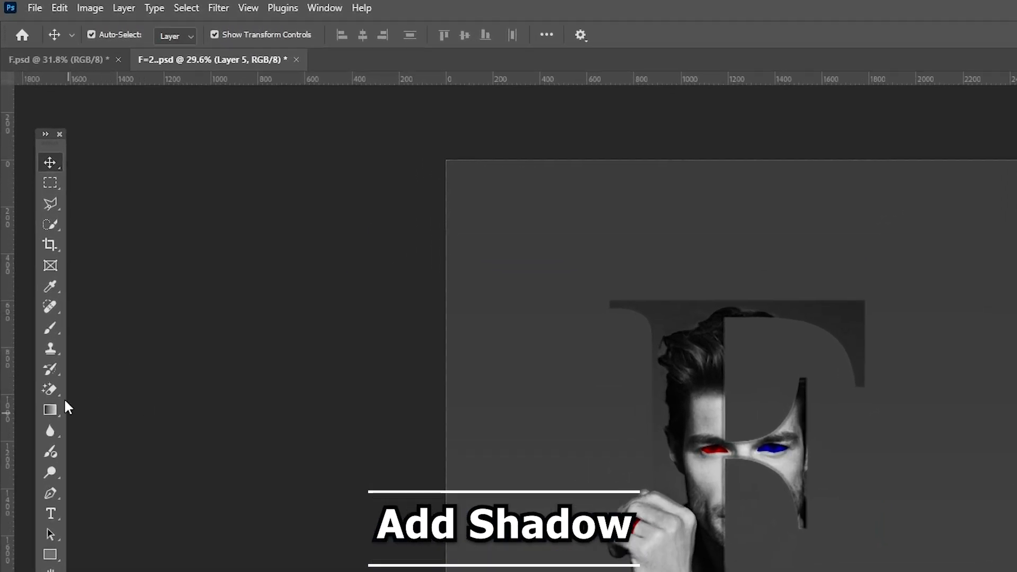
left_click(50, 333)
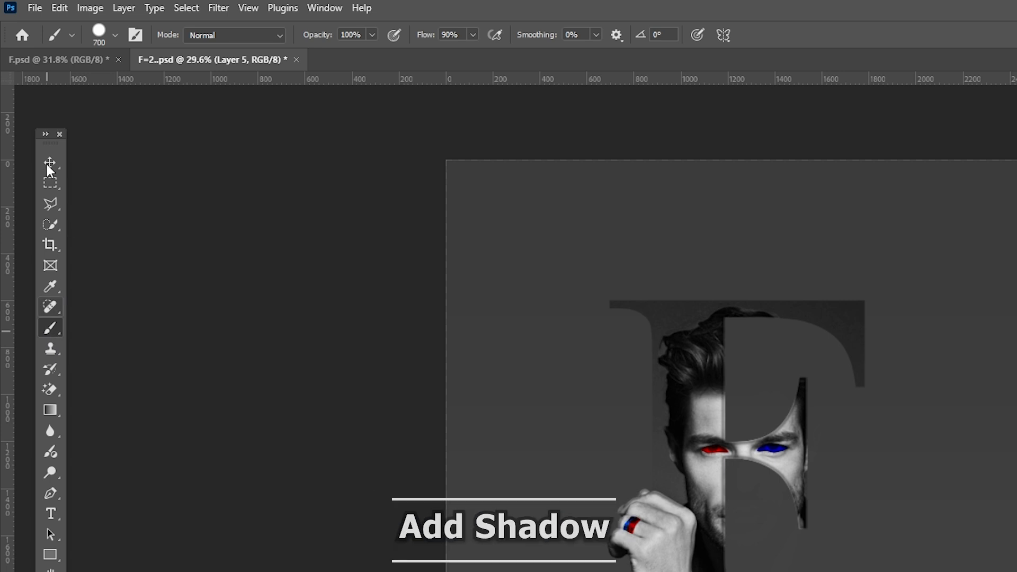
left_click(113, 42)
left_click(107, 242)
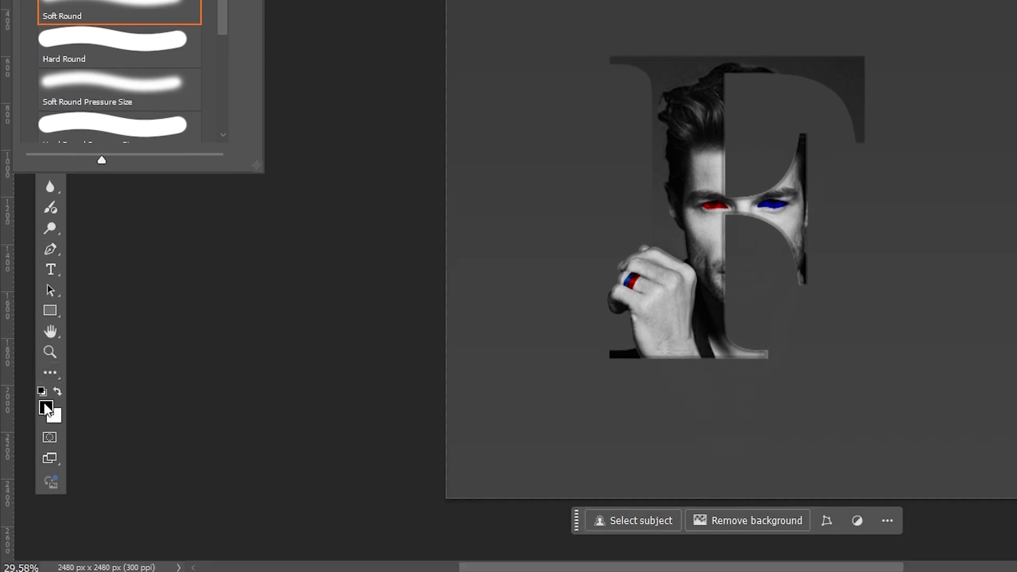
left_click(45, 395)
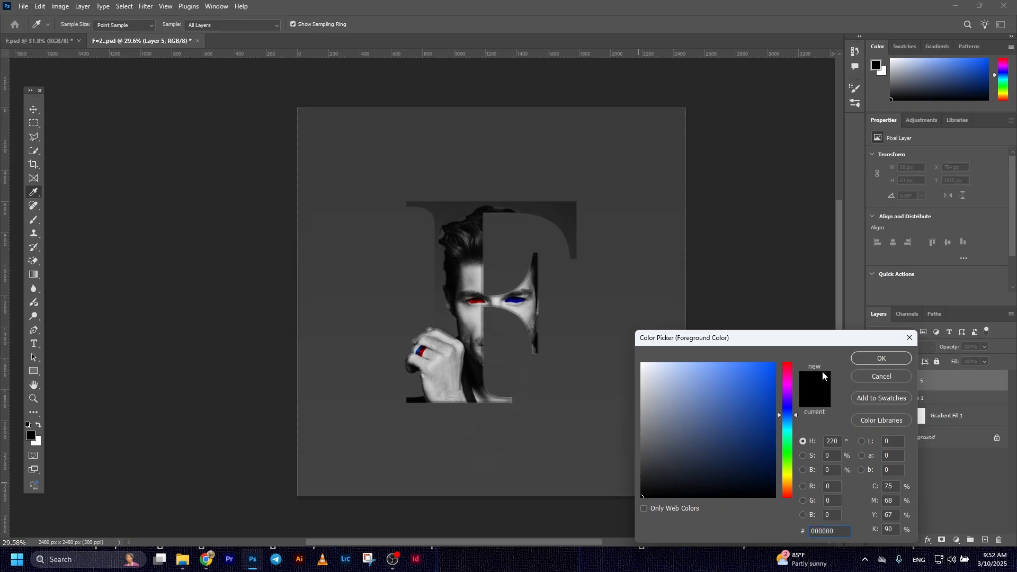
left_click(873, 357)
left_click_drag(439, 404, 501, 402)
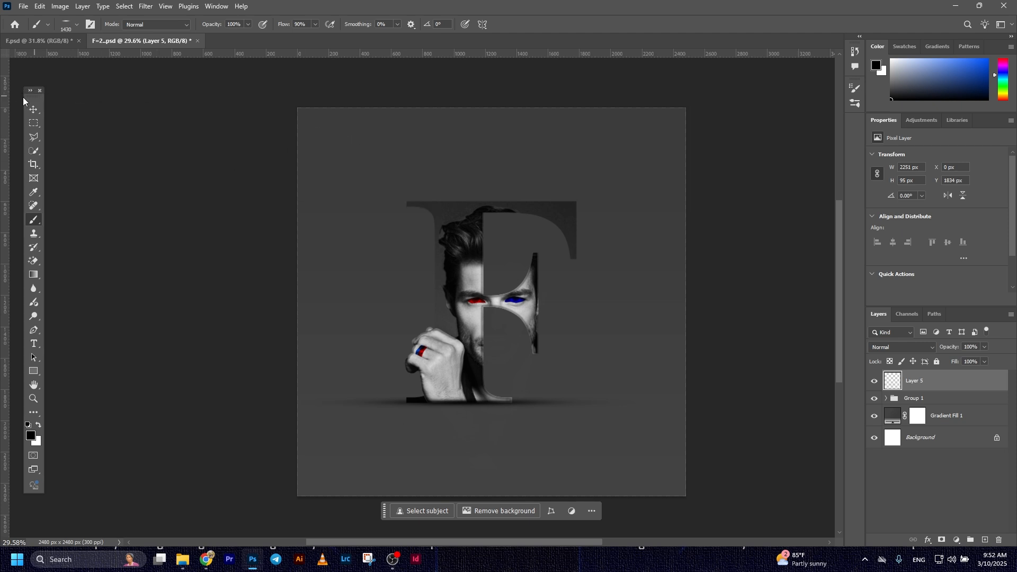
Scale the shadow layer and Group 1 together to about 115.75% and reposition them centered on the canvas
left_click(31, 113)
left_click(934, 398, "ctrl")
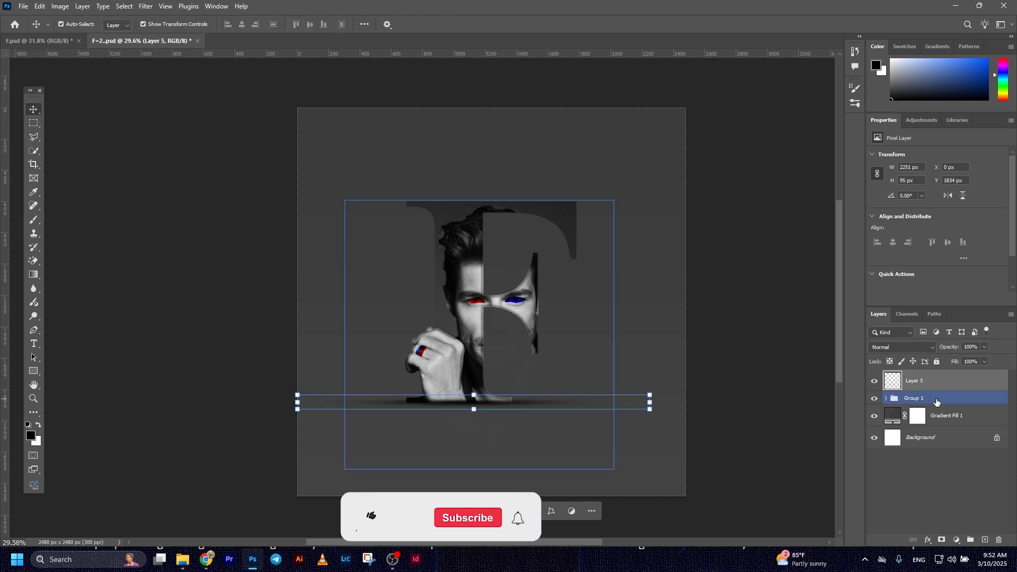
left_click_drag(474, 201, 493, 180)
left_click_drag(452, 249, 478, 247)
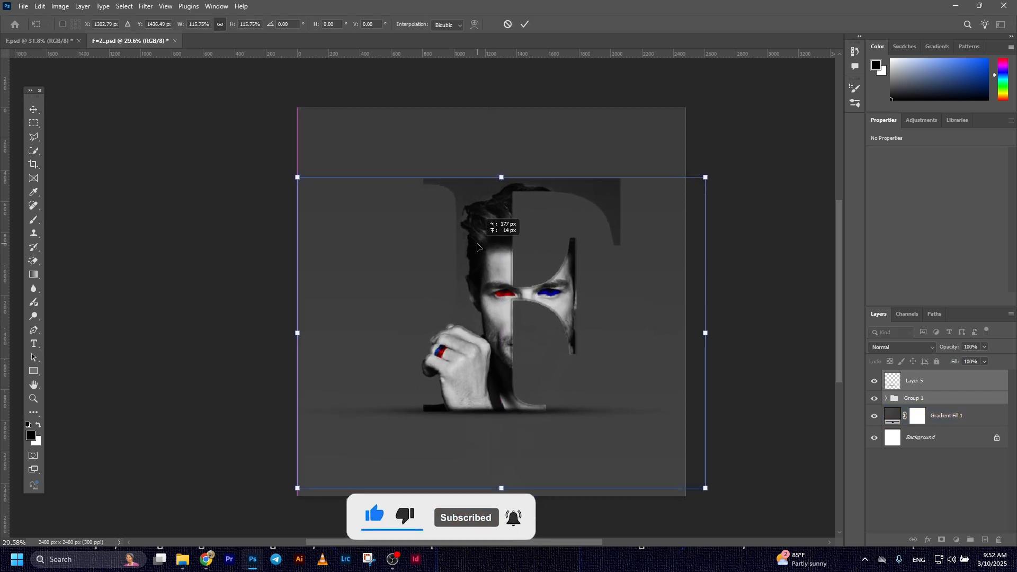
left_click_drag(477, 247, 468, 243)
left_click(525, 24)
left_click(759, 181)
Lower the opacity of the shadow layer to 57%
left_click(935, 389)
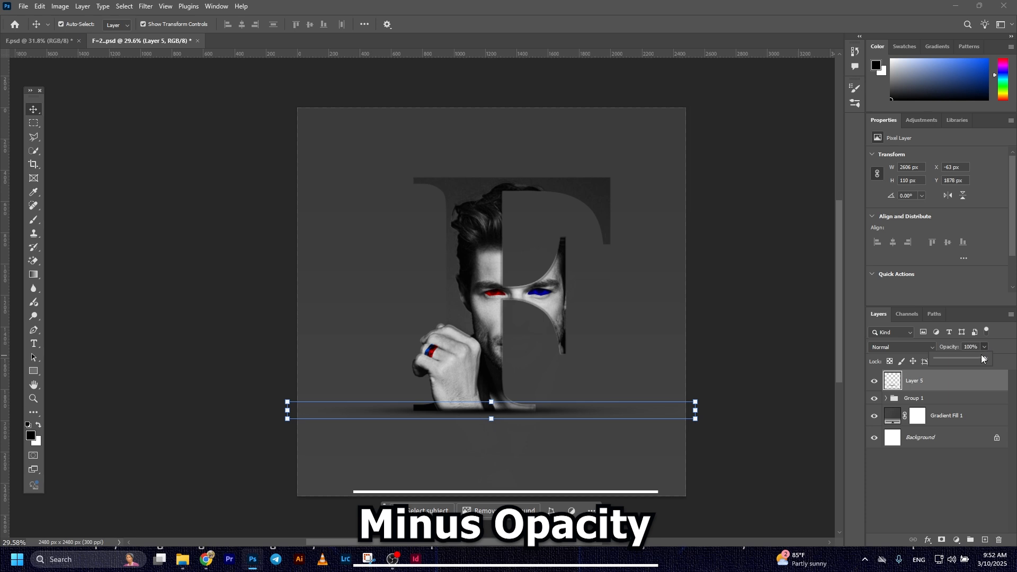
left_click(749, 327)
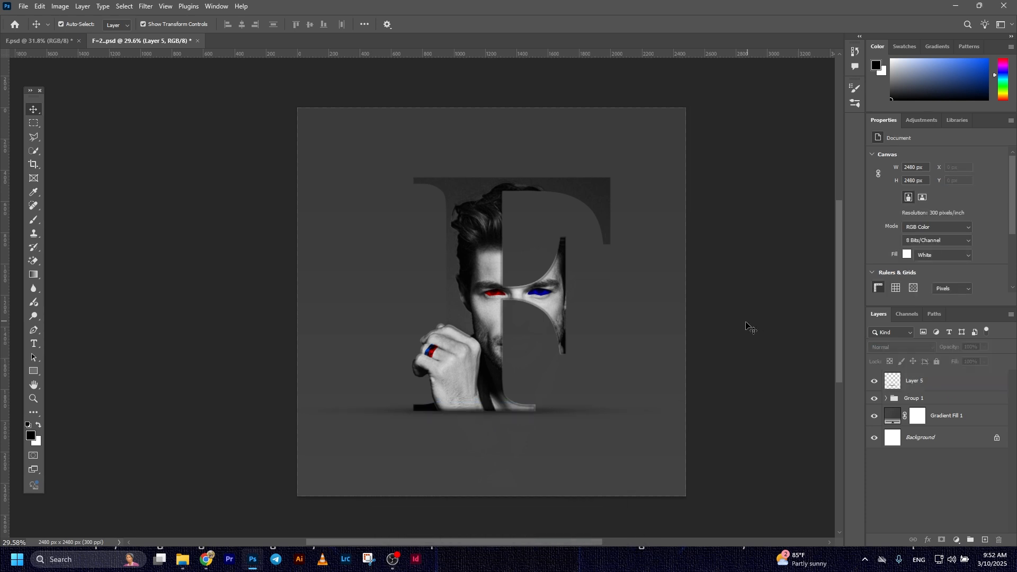
left_click(948, 381)
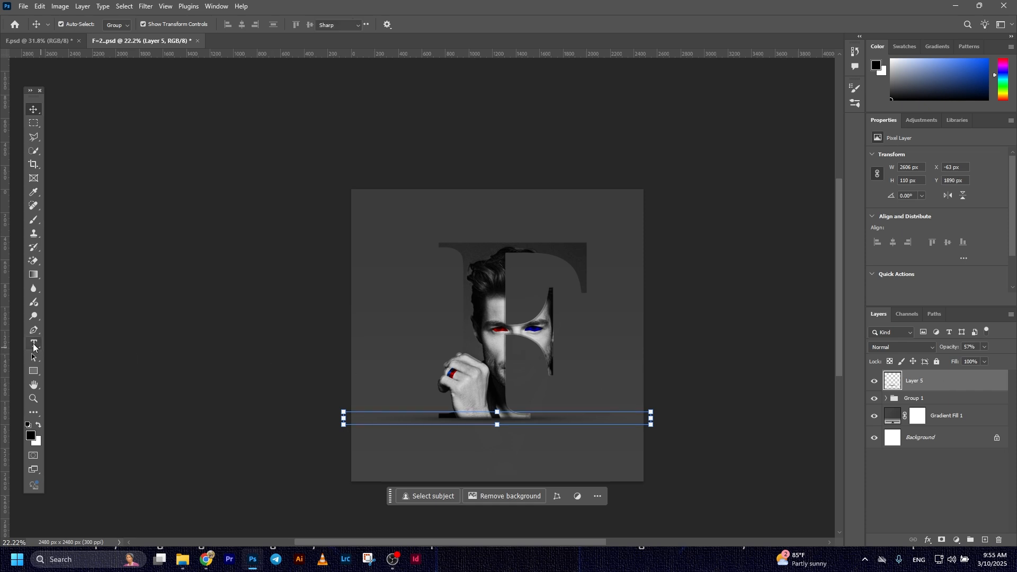
Add the text "LETTER F" in Khmer Viravuth Regular, 20 pt, near the canvas's upper-left corner
left_click(33, 345)
left_click(363, 202)
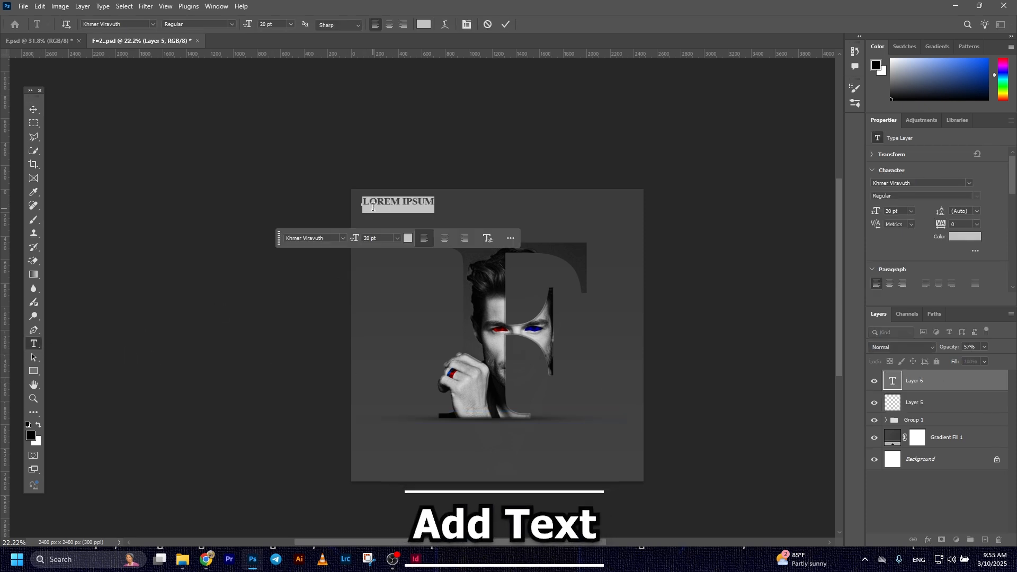
right_click(374, 210)
left_click(423, 257)
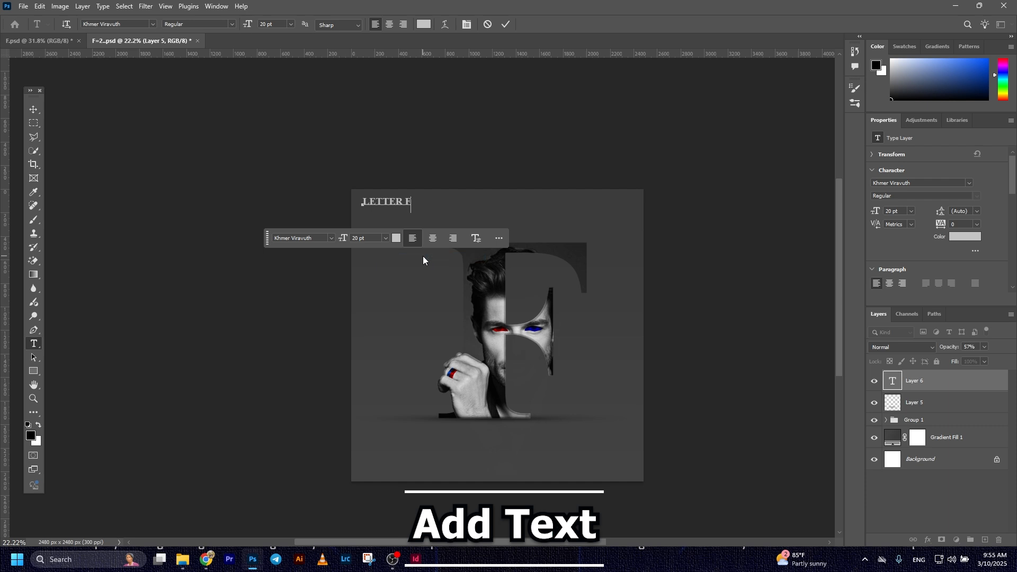
left_click(506, 24)
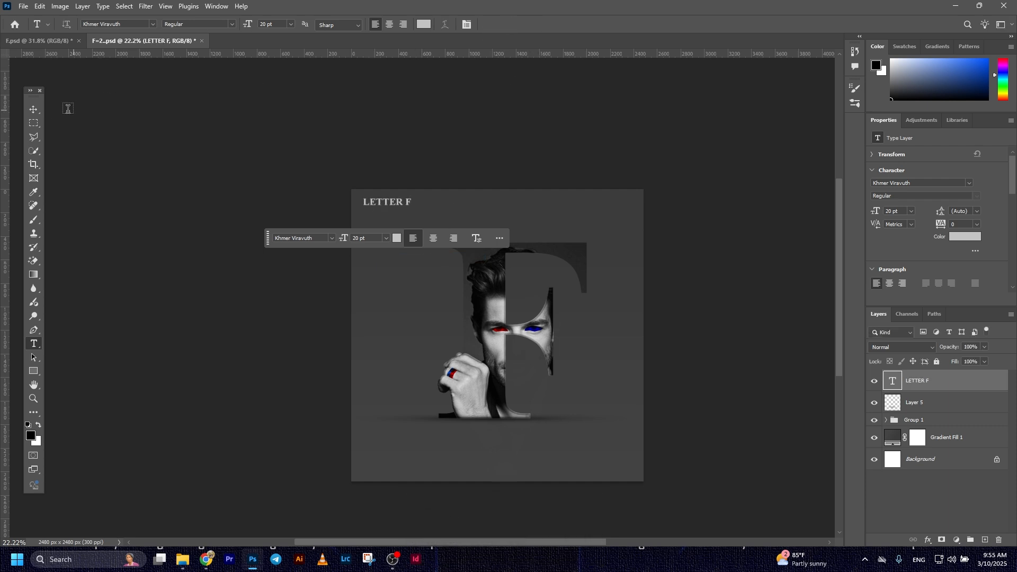
Center the LETTER F text horizontally on the canvas and move it down to the top edge of the portrait letter
left_click(34, 114)
left_click(957, 457, "ctrl")
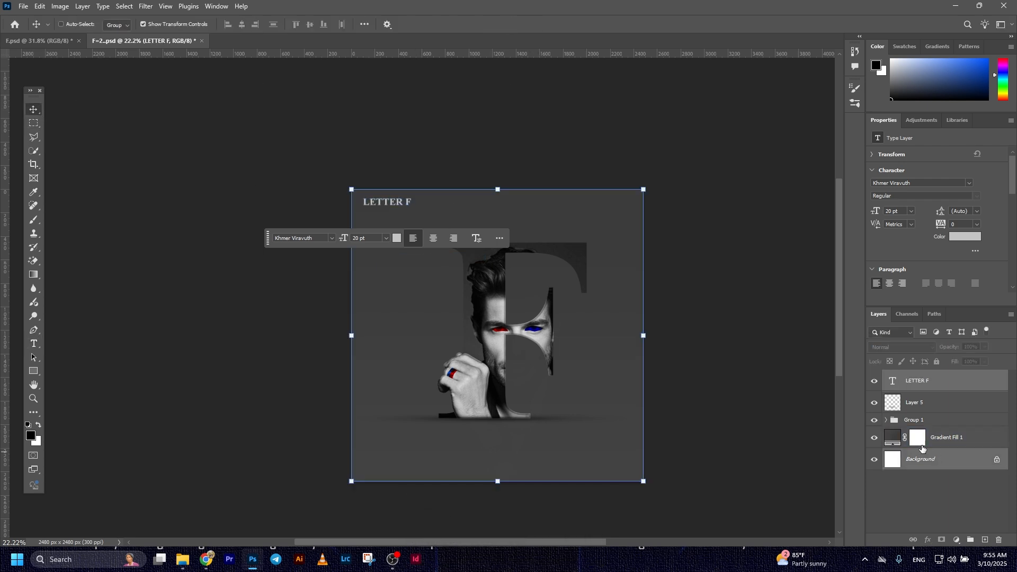
left_click(490, 204)
left_click_drag(490, 203, 488, 242)
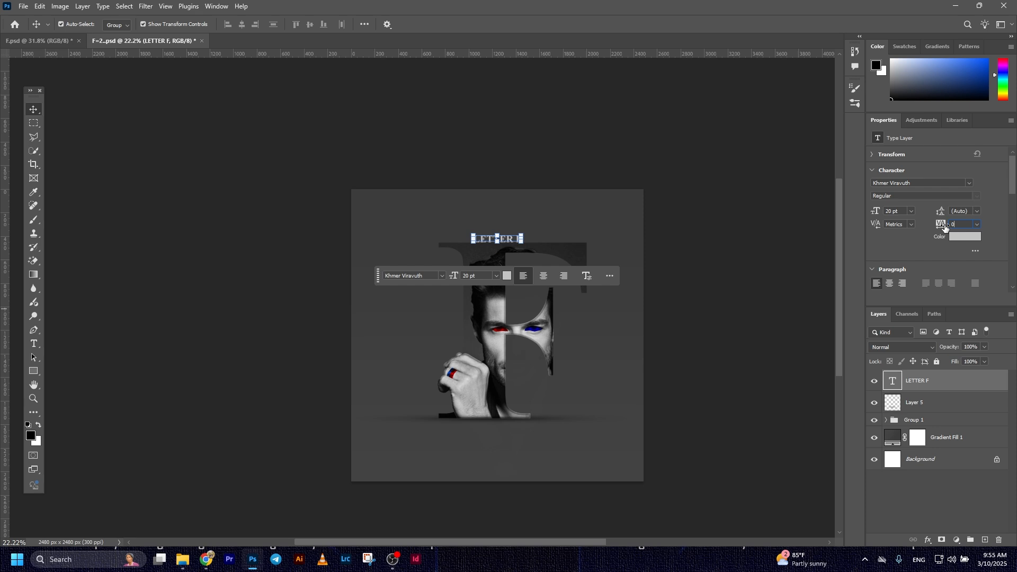
Center-align the LETTER F text's paragraph and widen its tracking to 1340
left_click(889, 283)
left_click_drag(480, 241, 540, 241)
left_click_drag(941, 224, 952, 224)
left_click_drag(536, 239, 526, 239)
Align the widened LETTER F text with the Background's horizontal center and fine-tune its position just above the portrait letter
left_click(940, 459, "ctrl")
left_click(242, 24)
scroll(591, 272, "up", 7)
left_click_drag(427, 207, 451, 204)
left_click(520, 151)
scroll(521, 152, "down", 6)
Add the text "PORTRAIT" in the same type style near the bottom-left corner of the canvas
left_click(927, 381)
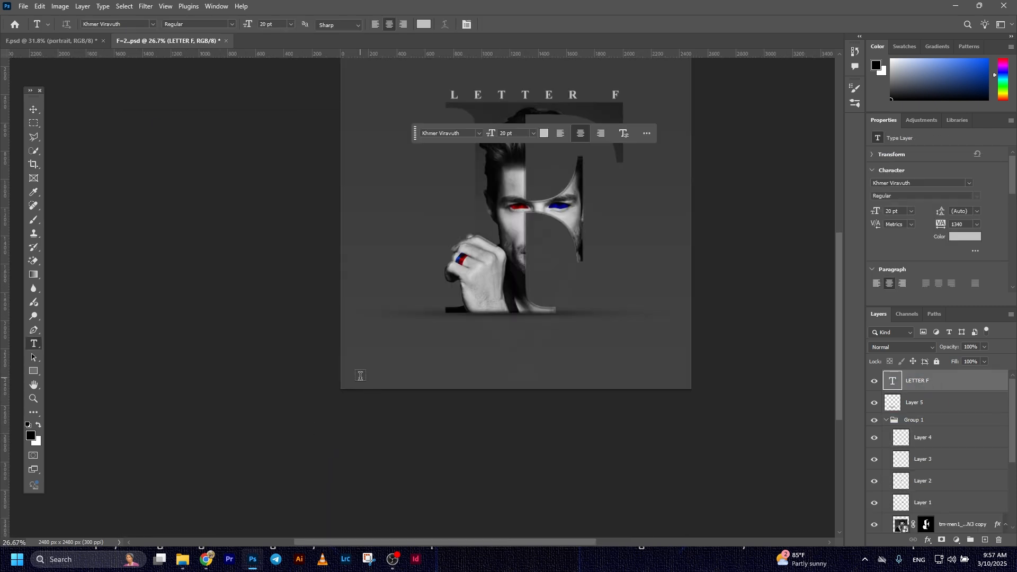
left_click(360, 376)
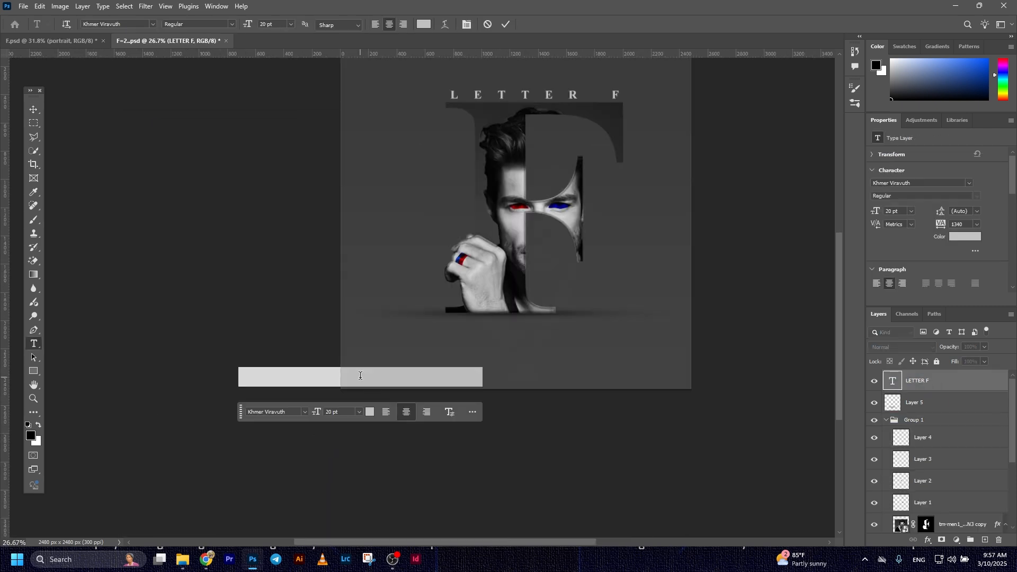
right_click(377, 372)
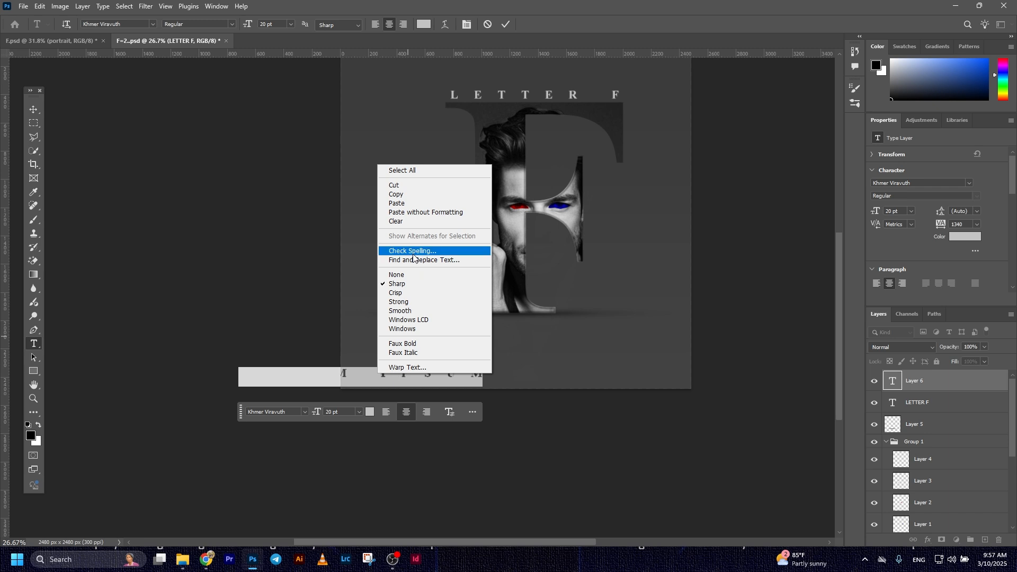
left_click(412, 212)
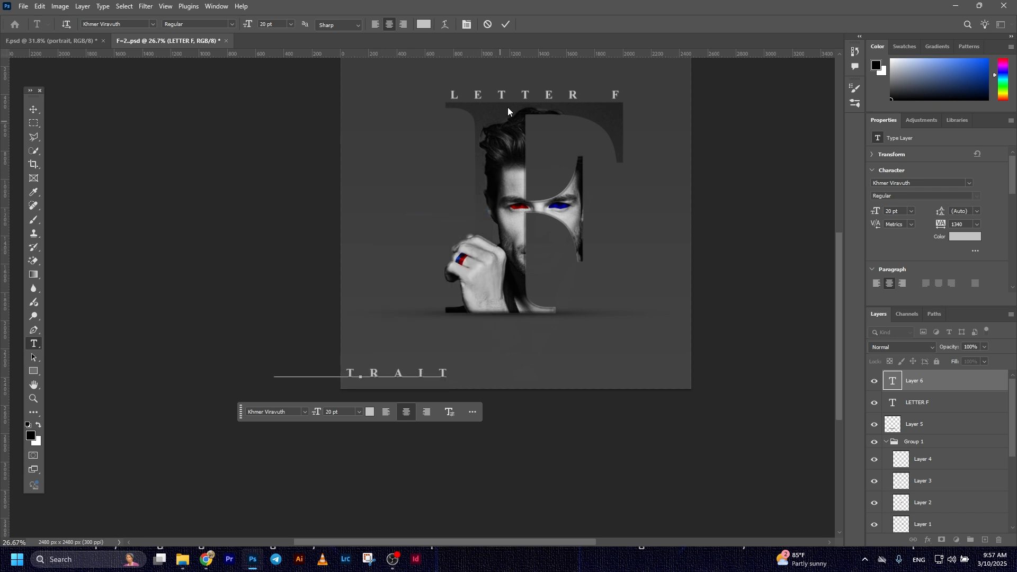
key("ctrl+Return")
Move the PORTRAIT text below the base of the letter F and scale it up to about 119.5%
left_click(41, 109)
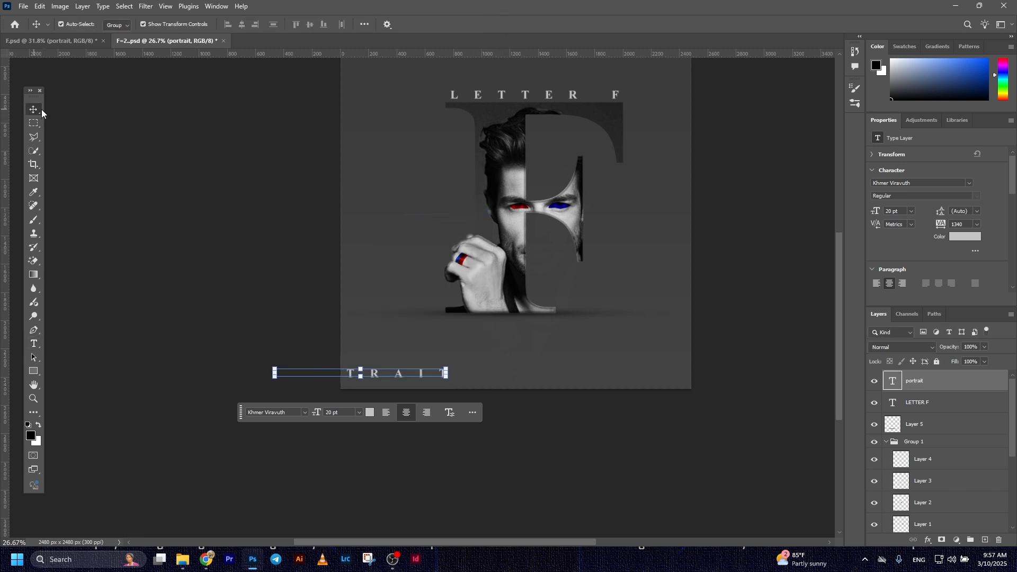
left_click_drag(387, 379, 551, 329)
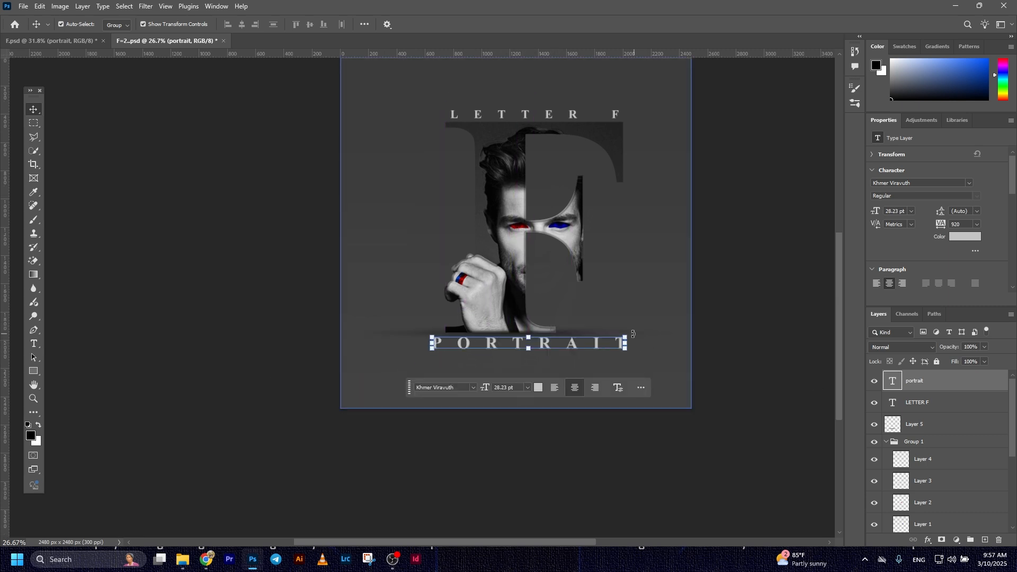
left_click(626, 336)
left_click_drag(626, 334, 645, 332)
left_click(529, 28)
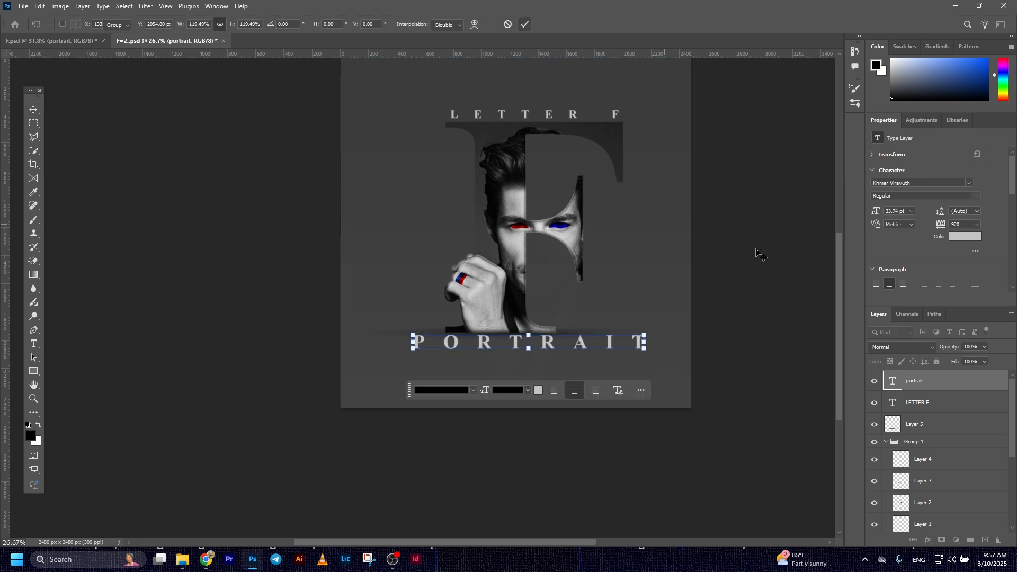
Shift the PORTRAIT text slightly further down from the letter's base and deselect it to check the composition
left_click(704, 330)
left_click_drag(534, 355, 534, 363)
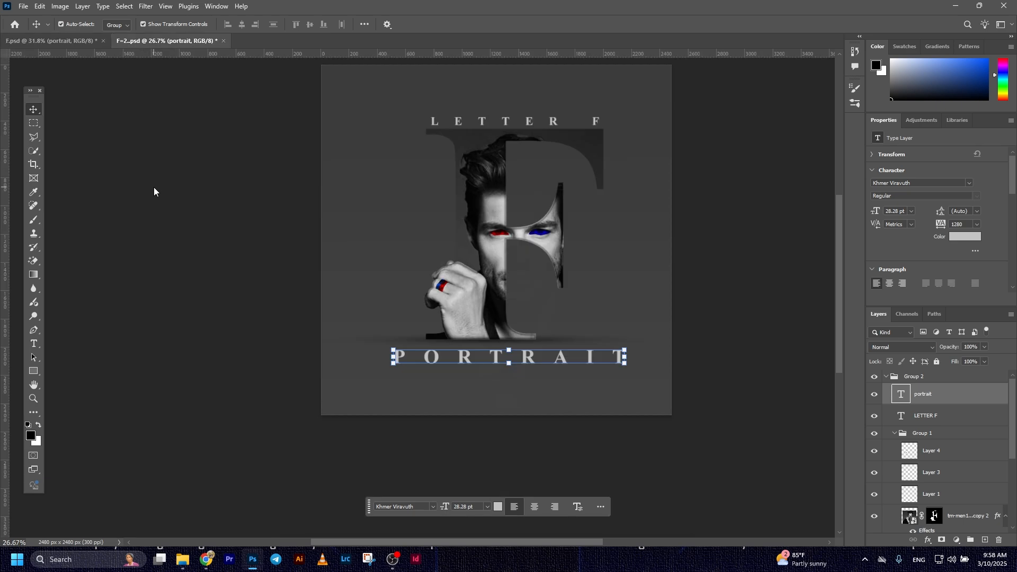
left_click(156, 199)
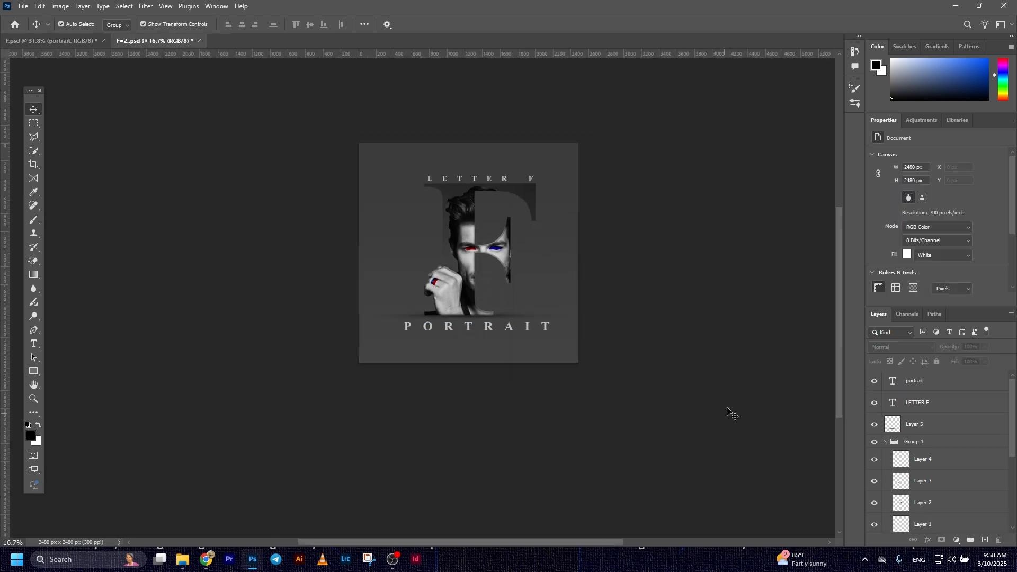
left_click(485, 335)
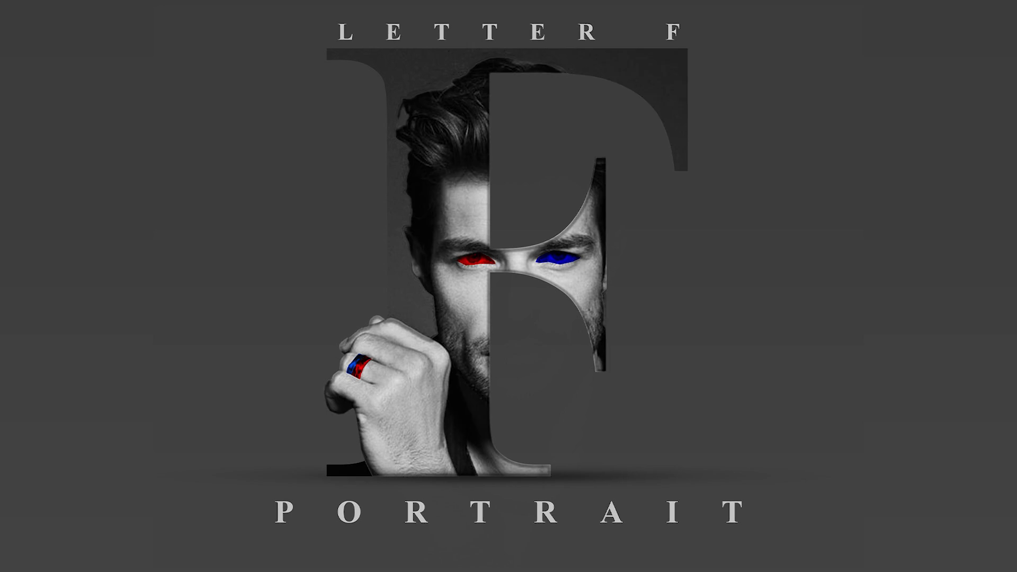